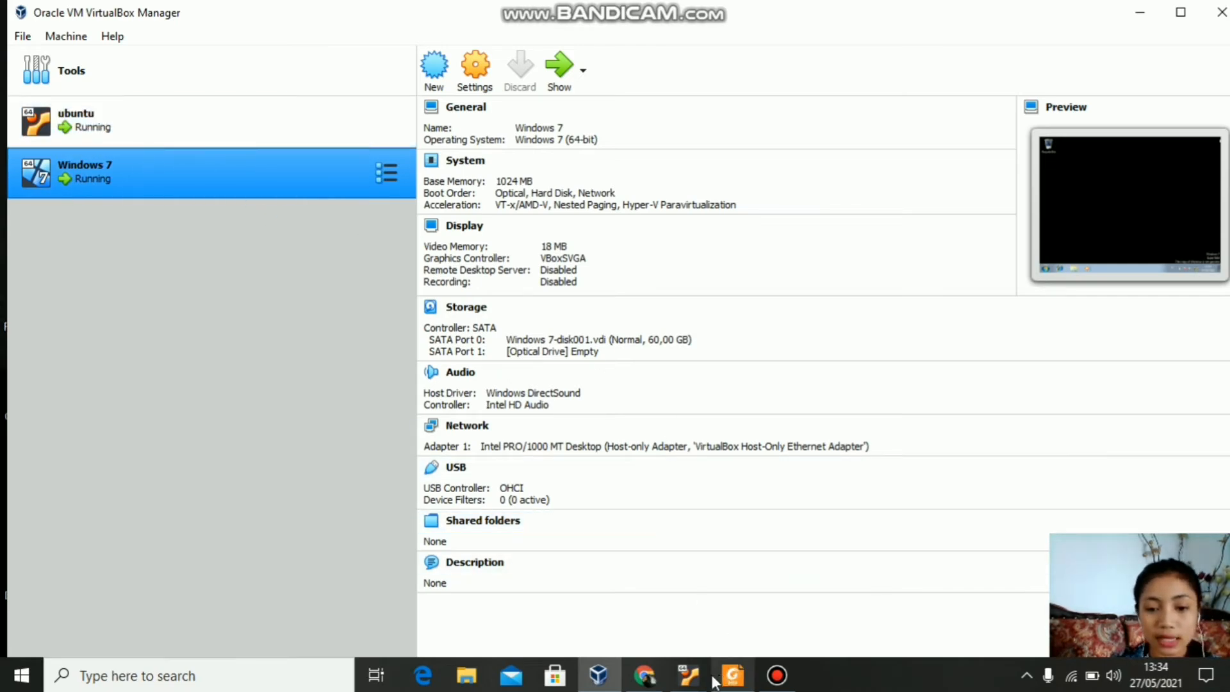
# Step: Switch to the ubuntu VM, unlock it with the account password, and open its wired network settings
pyautogui.click(692, 675)
pyautogui.click(644, 624)
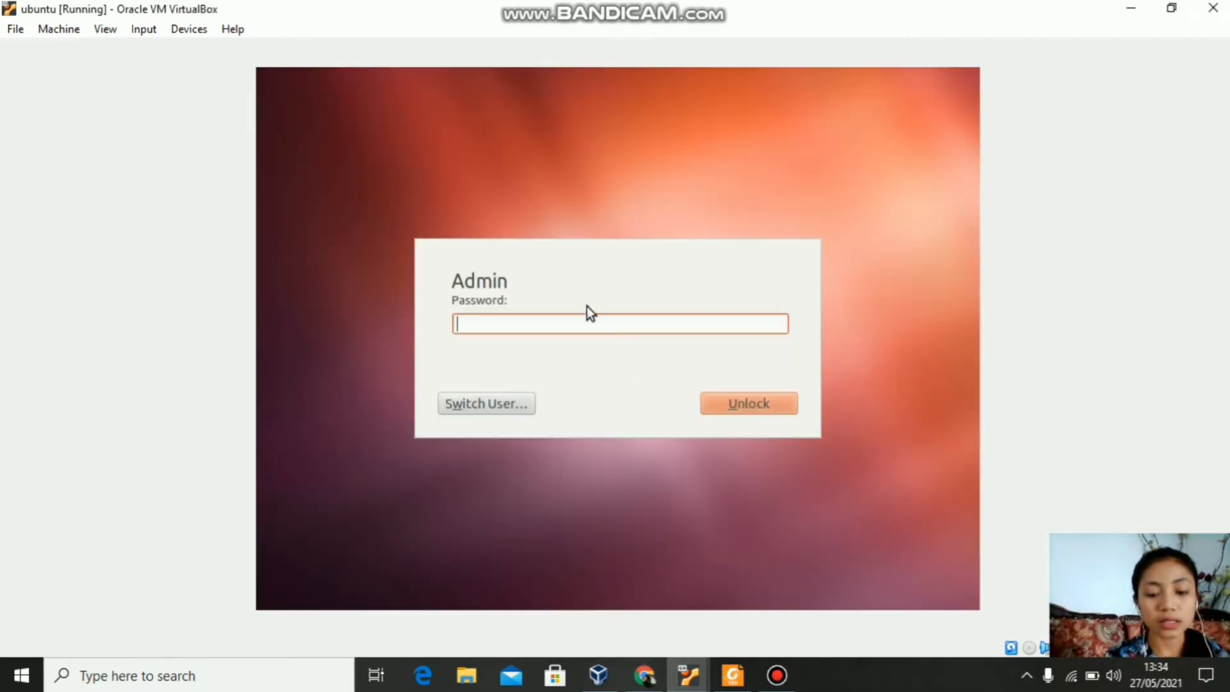
pyautogui.write('***')
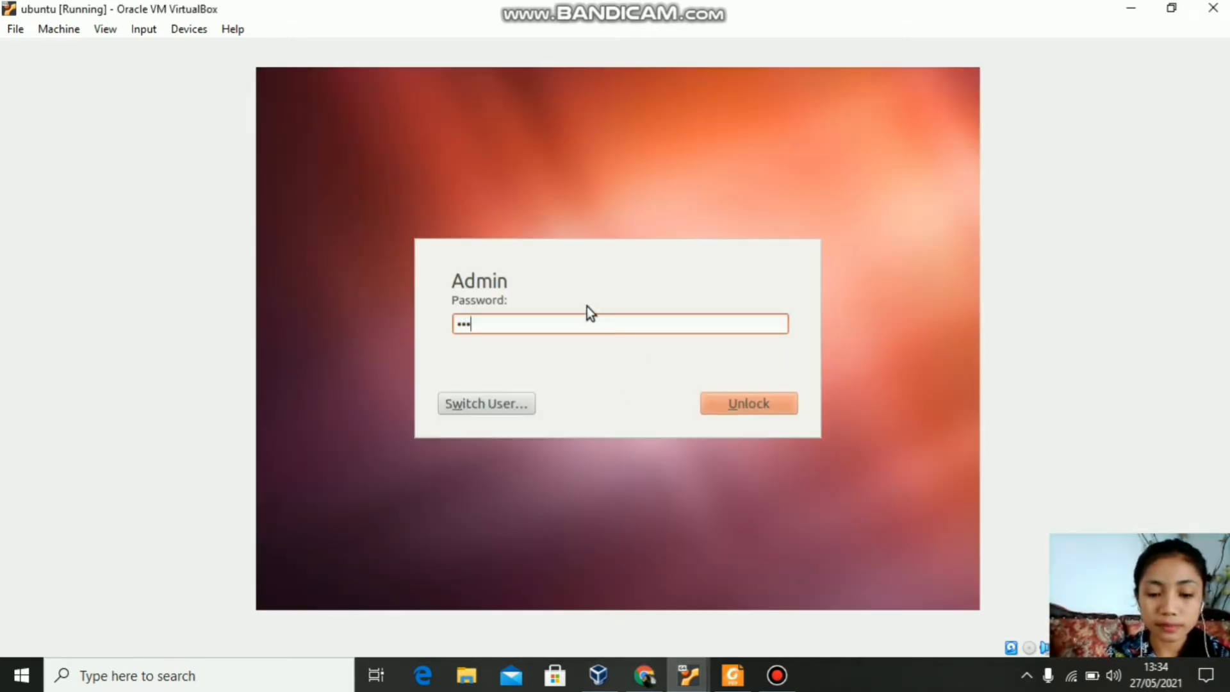
pyautogui.write('*****')
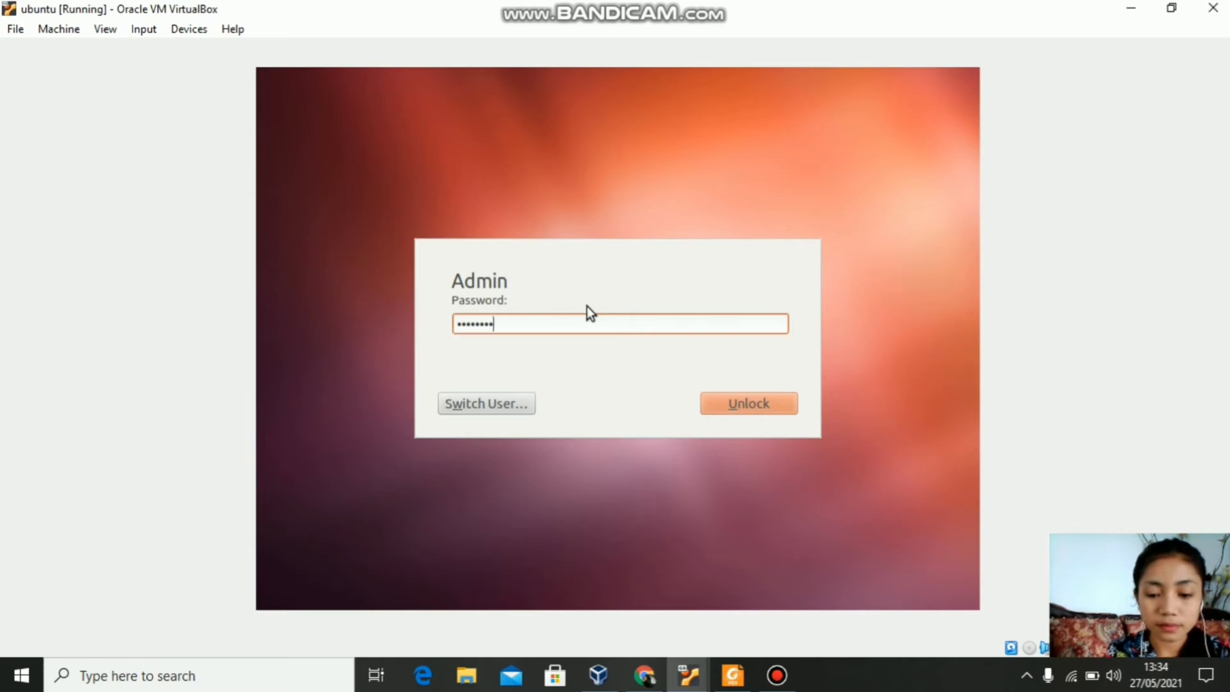
pyautogui.press('Return')
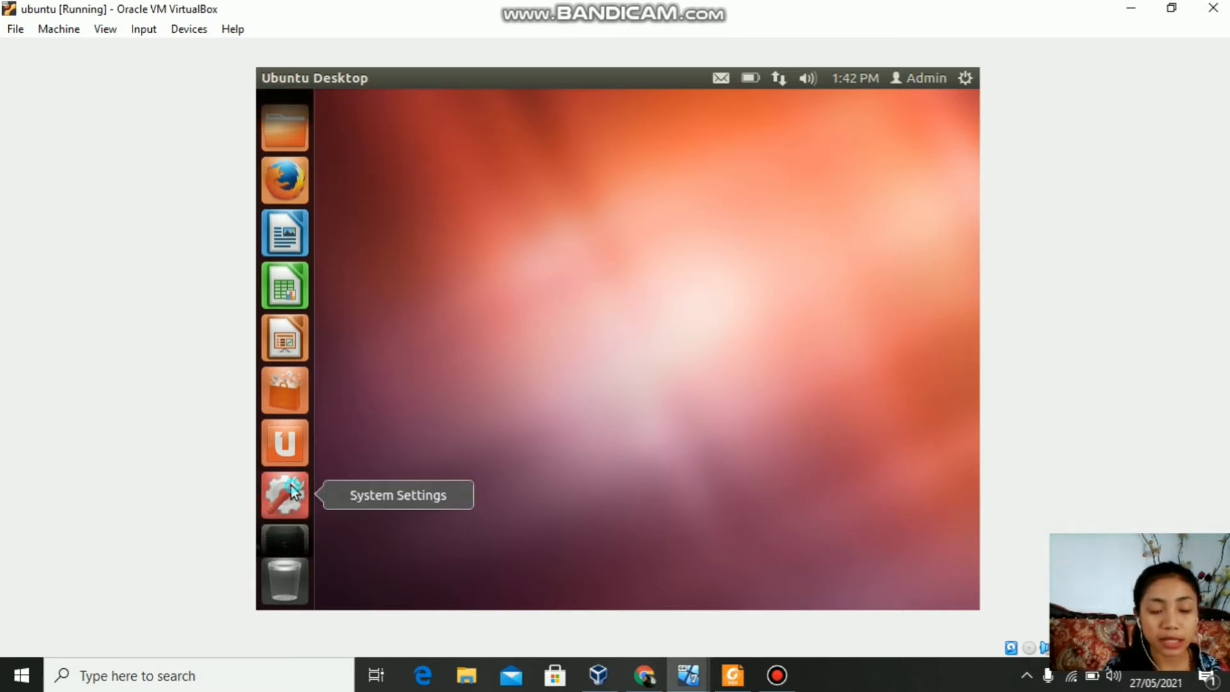
pyautogui.click(284, 495)
pyautogui.click(442, 483)
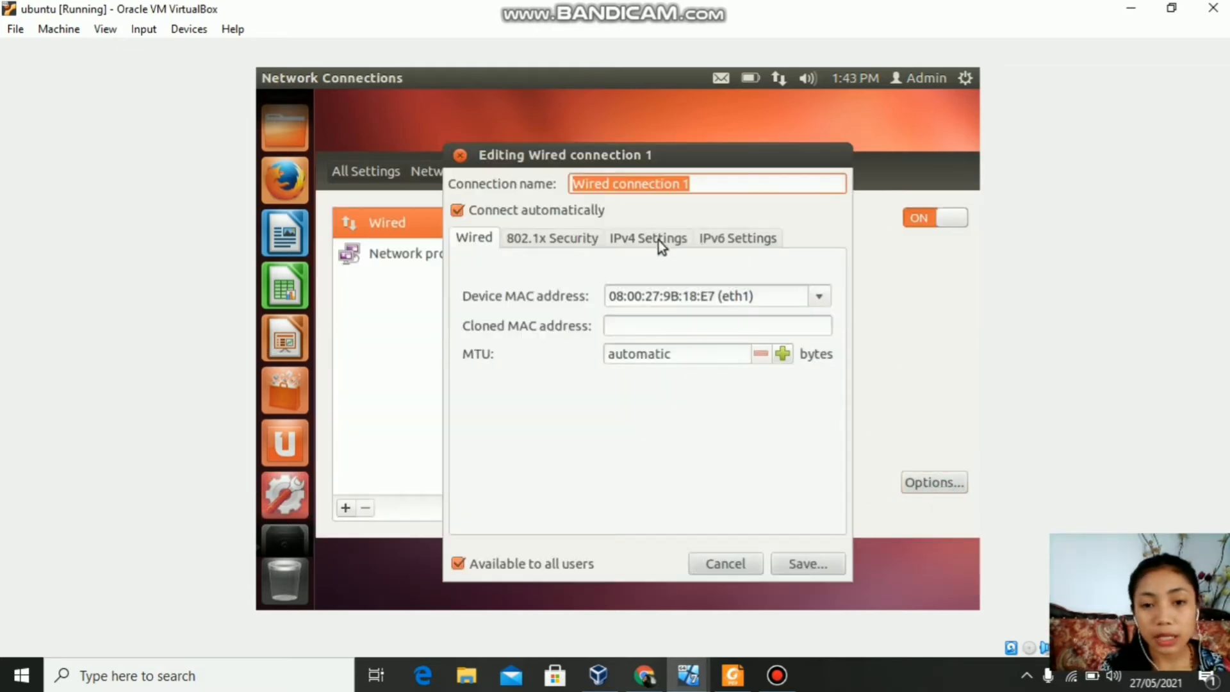
# Step: Set the wired connection's IPv4 method to Manual with address 192.168.10.1, netmask 255.255.255.0
pyautogui.click(659, 240)
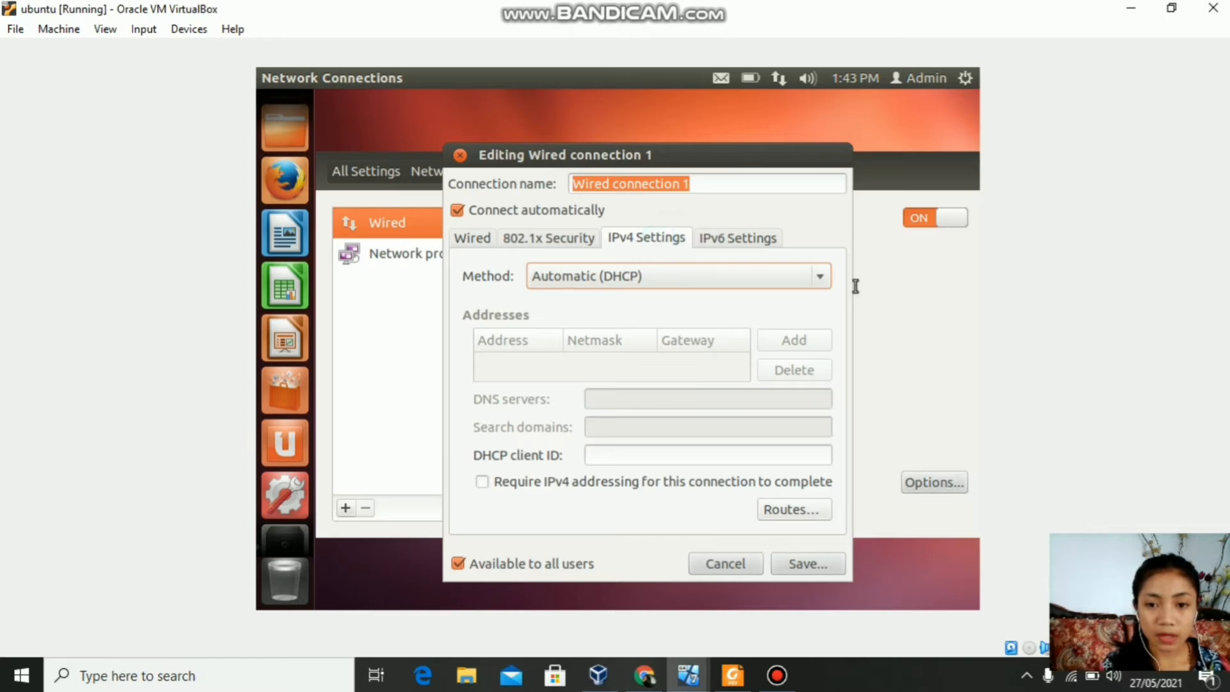
pyautogui.click(821, 281)
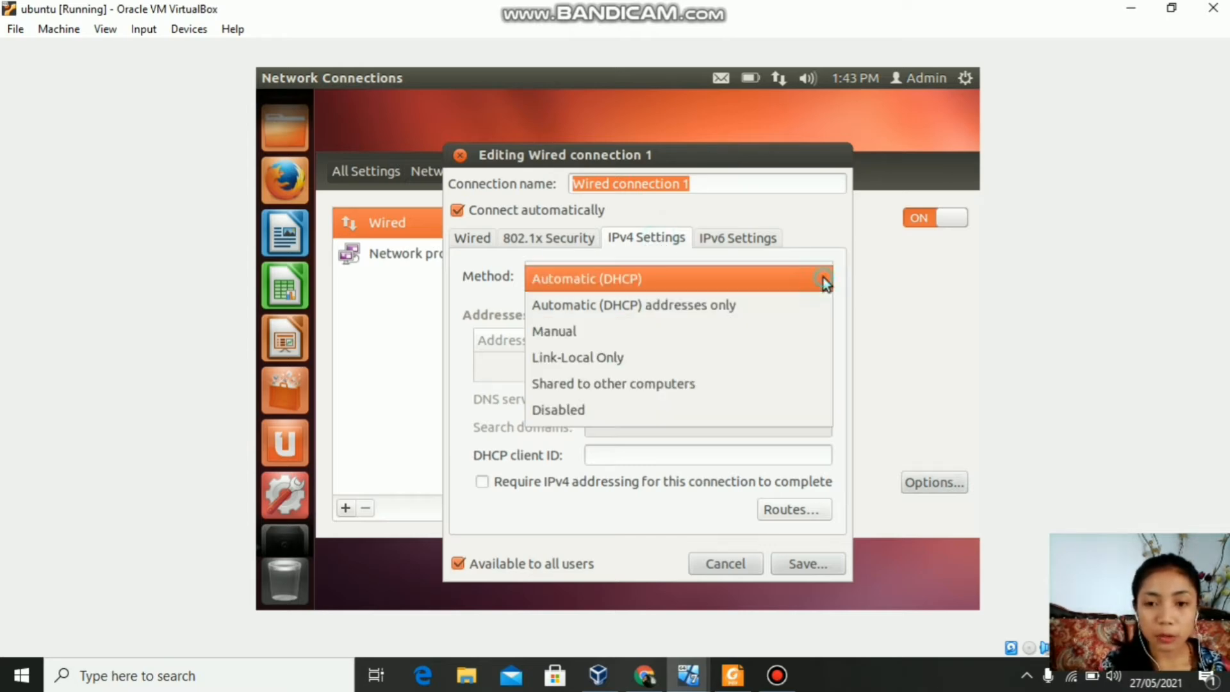
pyautogui.click(699, 331)
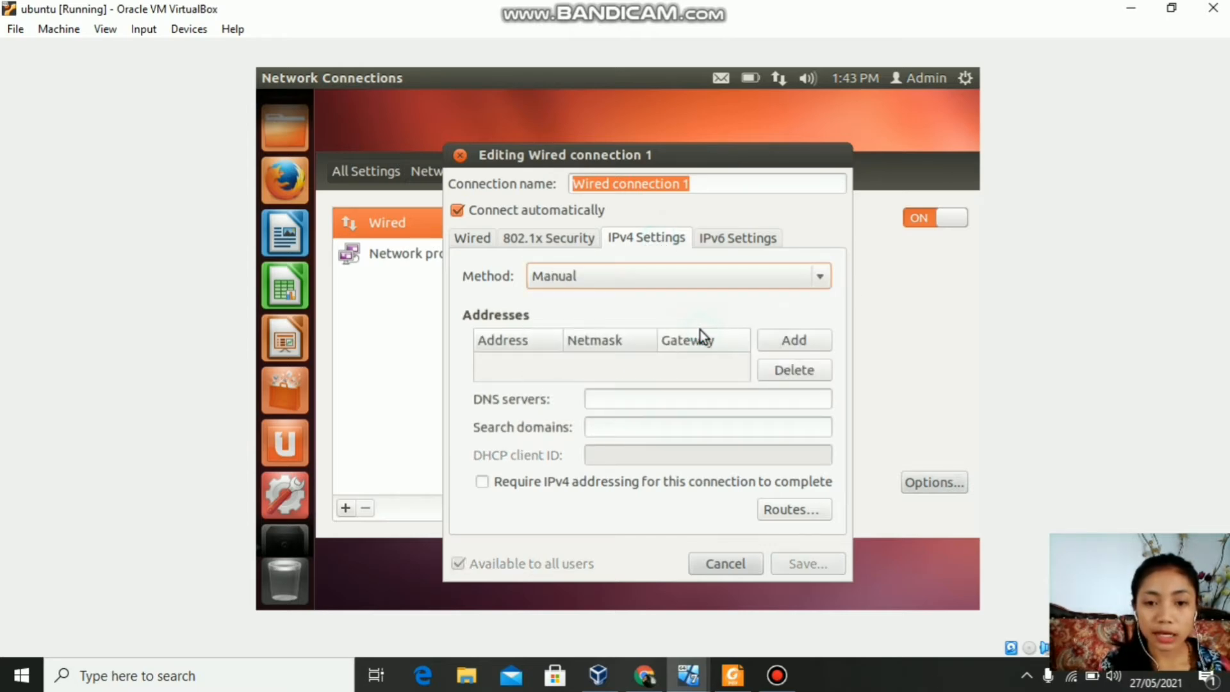
pyautogui.click(780, 334)
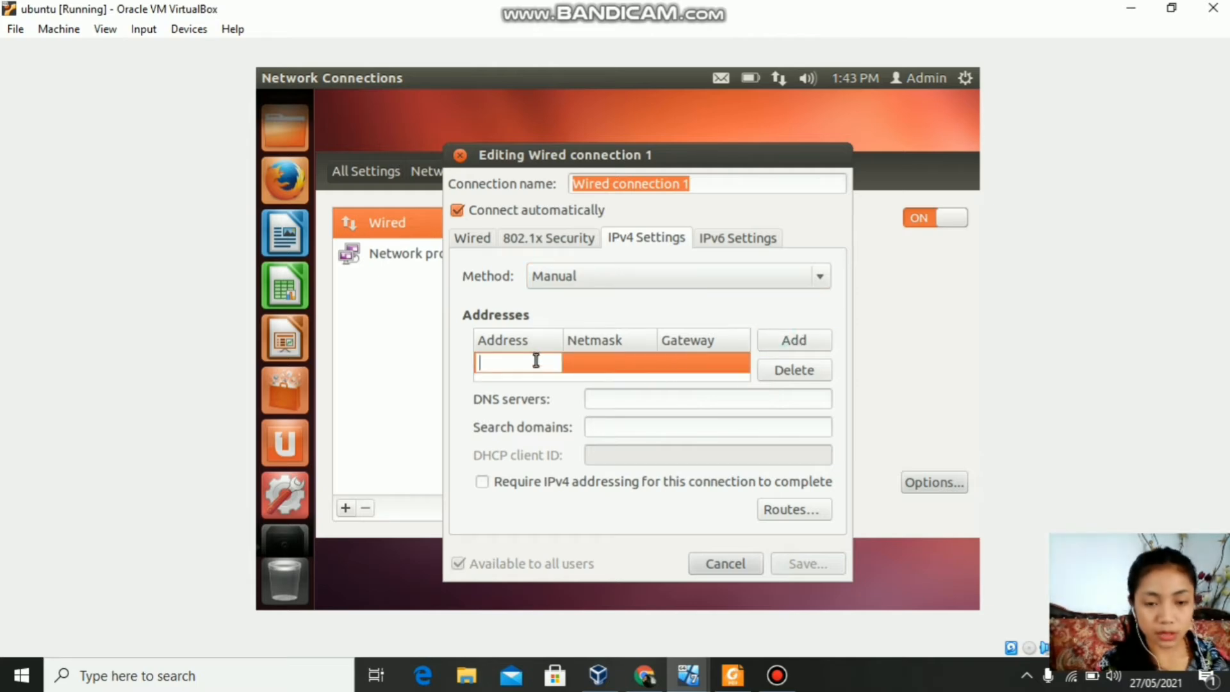
pyautogui.write('192')
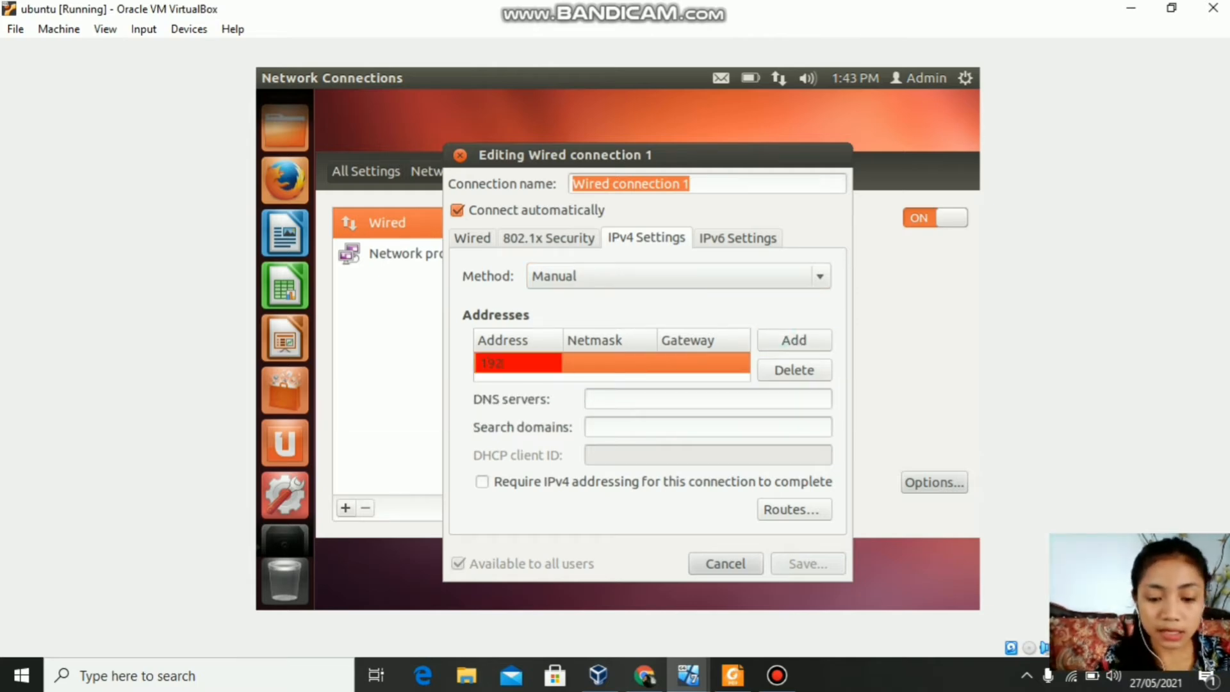
pyautogui.write('.168.')
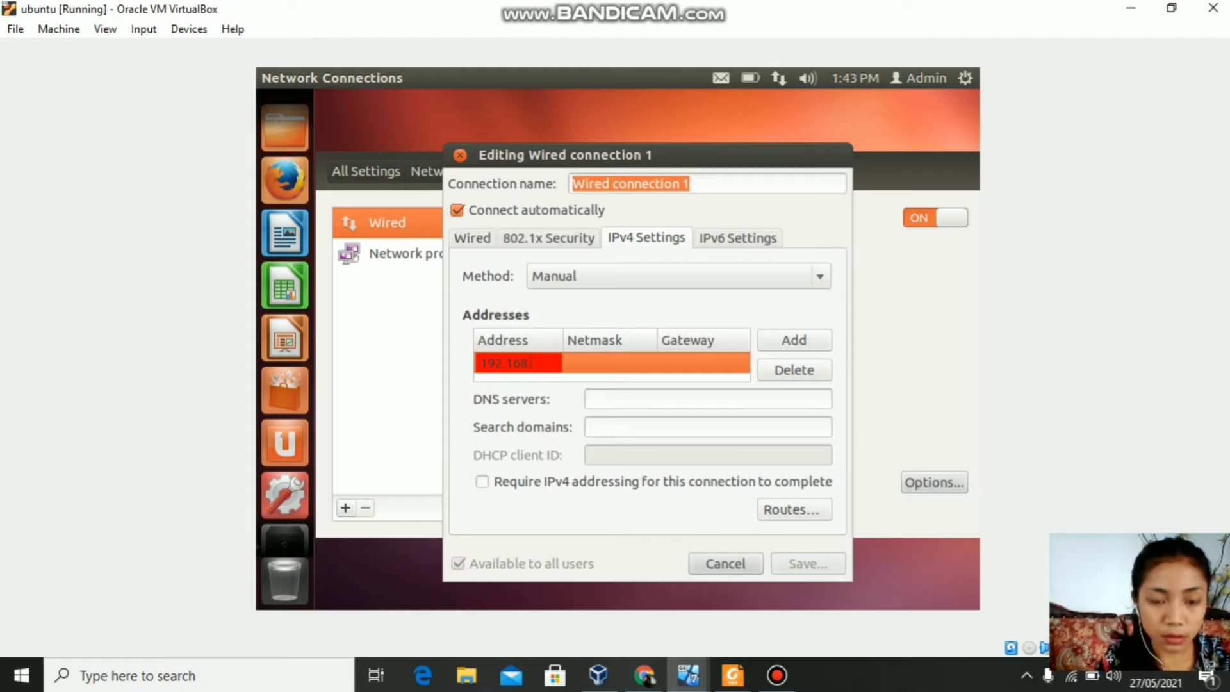
pyautogui.write('10.1')
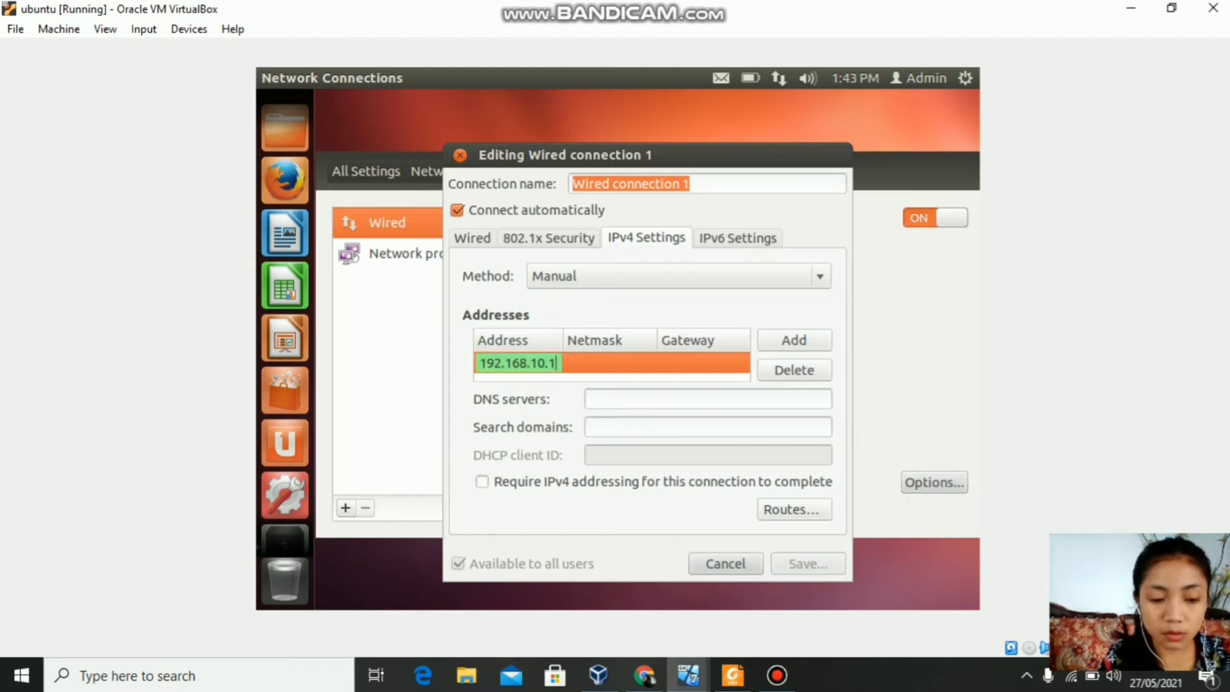
pyautogui.click(591, 366)
pyautogui.write('2')
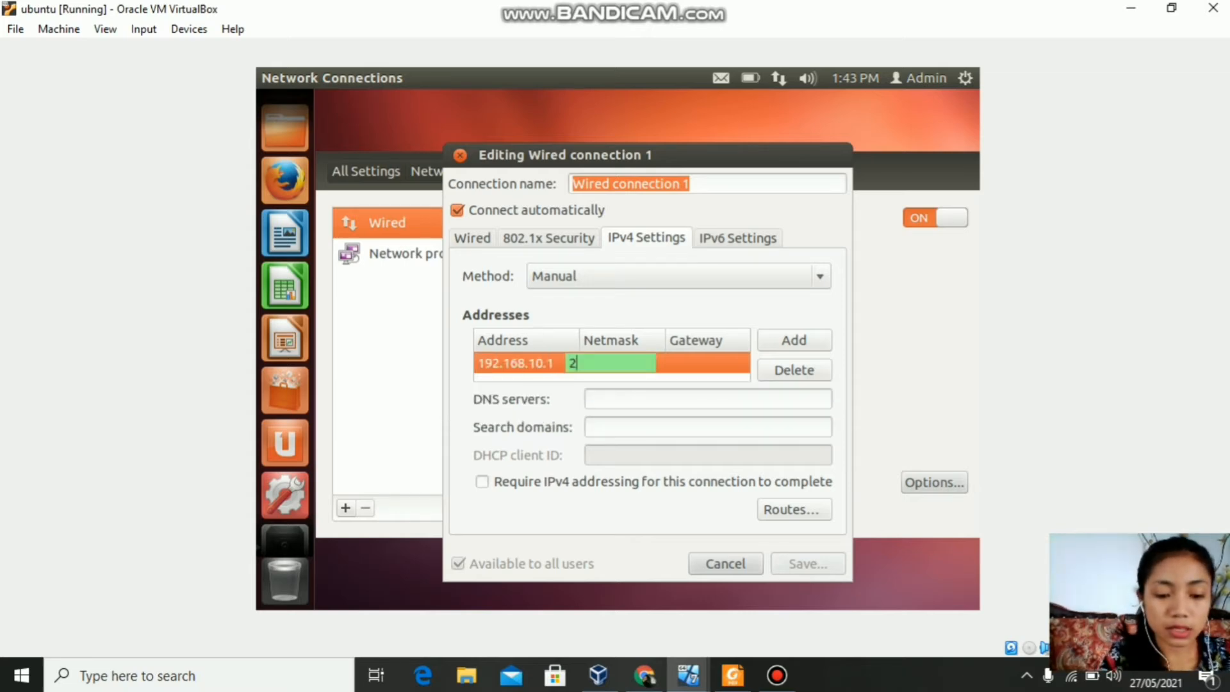
pyautogui.write('55.255.')
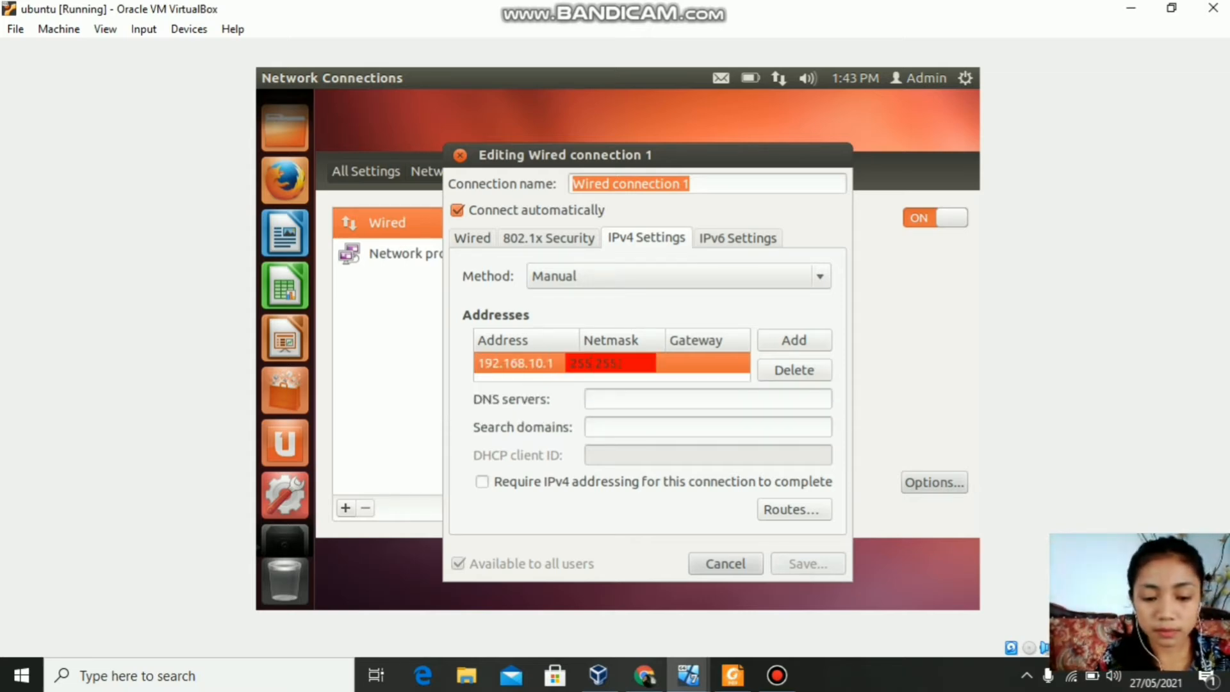
pyautogui.write('0')
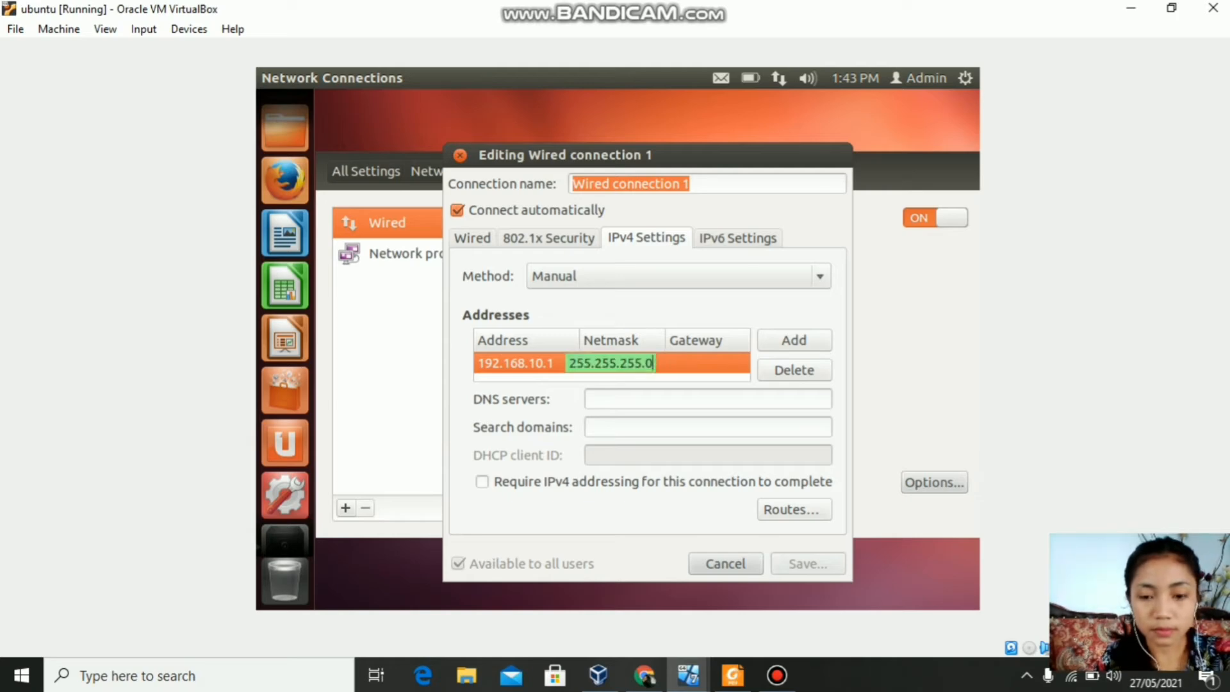
pyautogui.click(613, 405)
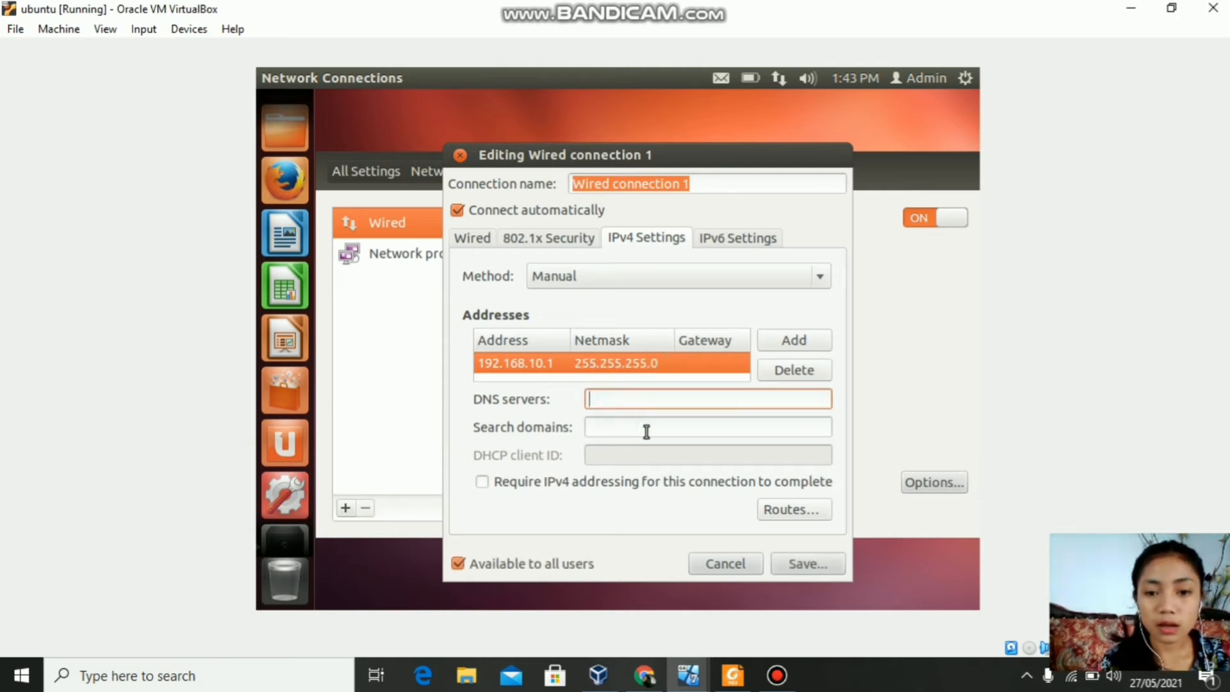
# Step: Save the wired connection settings and close the Network window
pyautogui.click(800, 567)
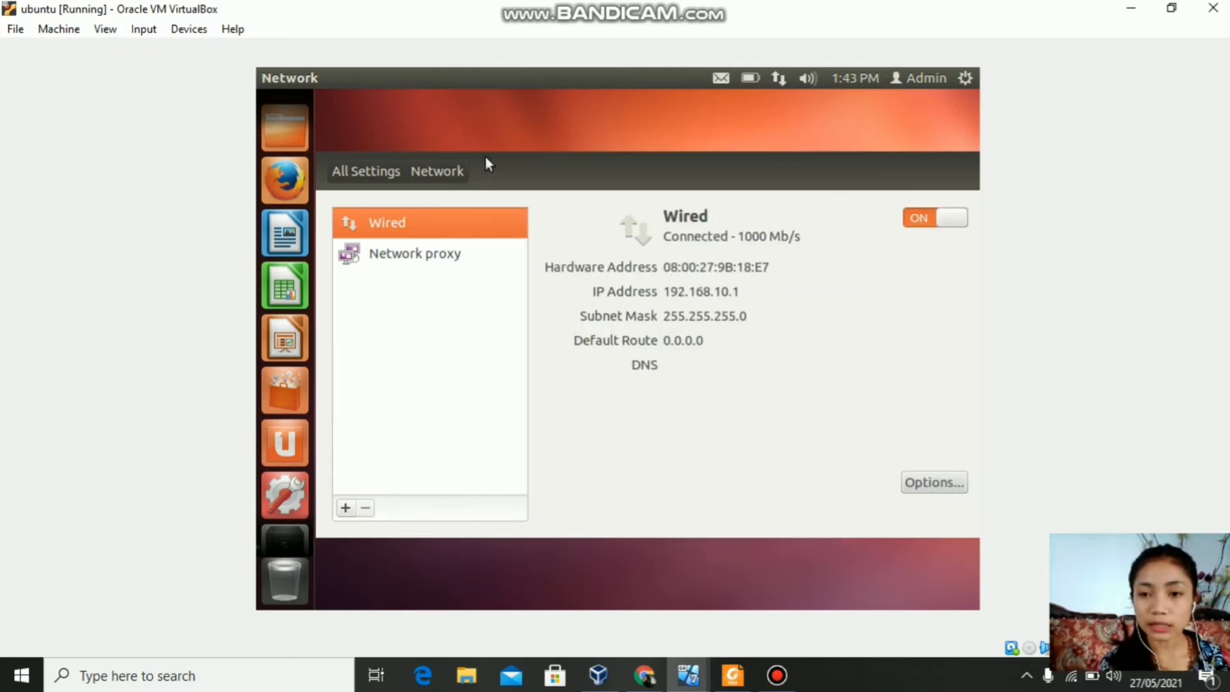
pyautogui.rightClick(283, 497)
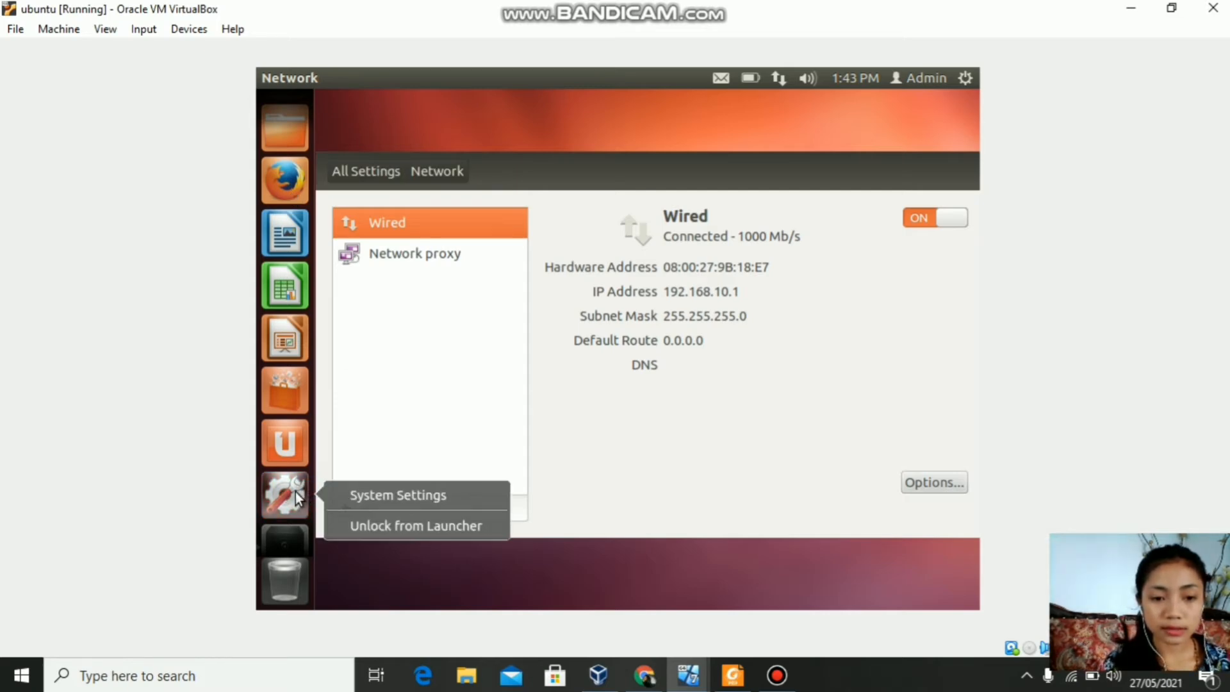
pyautogui.hotkey('alt', 'F4')
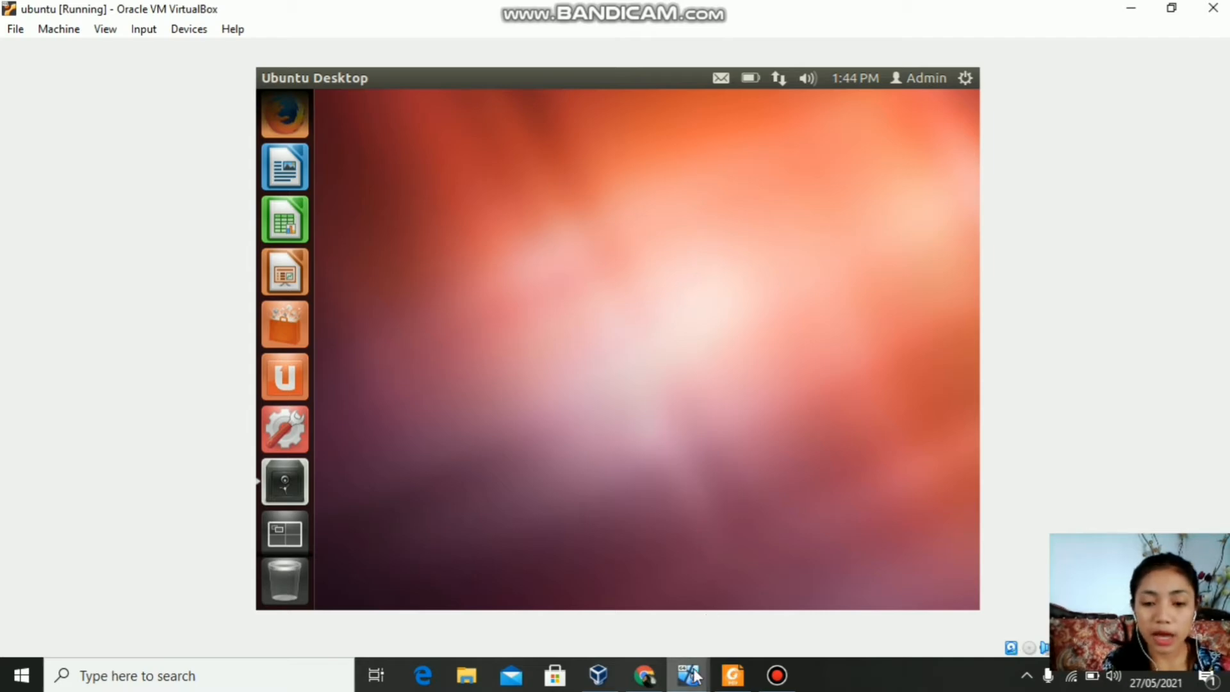
# Step: Switch to the Windows 7 VM and open the Computer window
pyautogui.moveTo(696, 674)
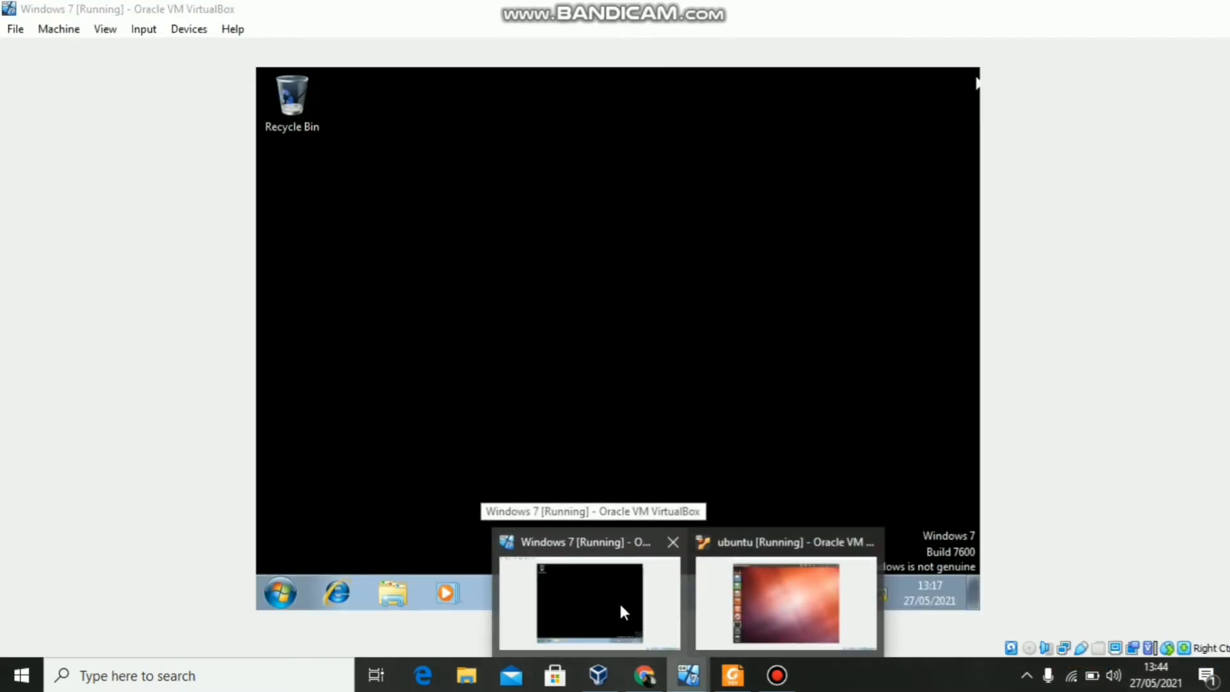
pyautogui.click(618, 601)
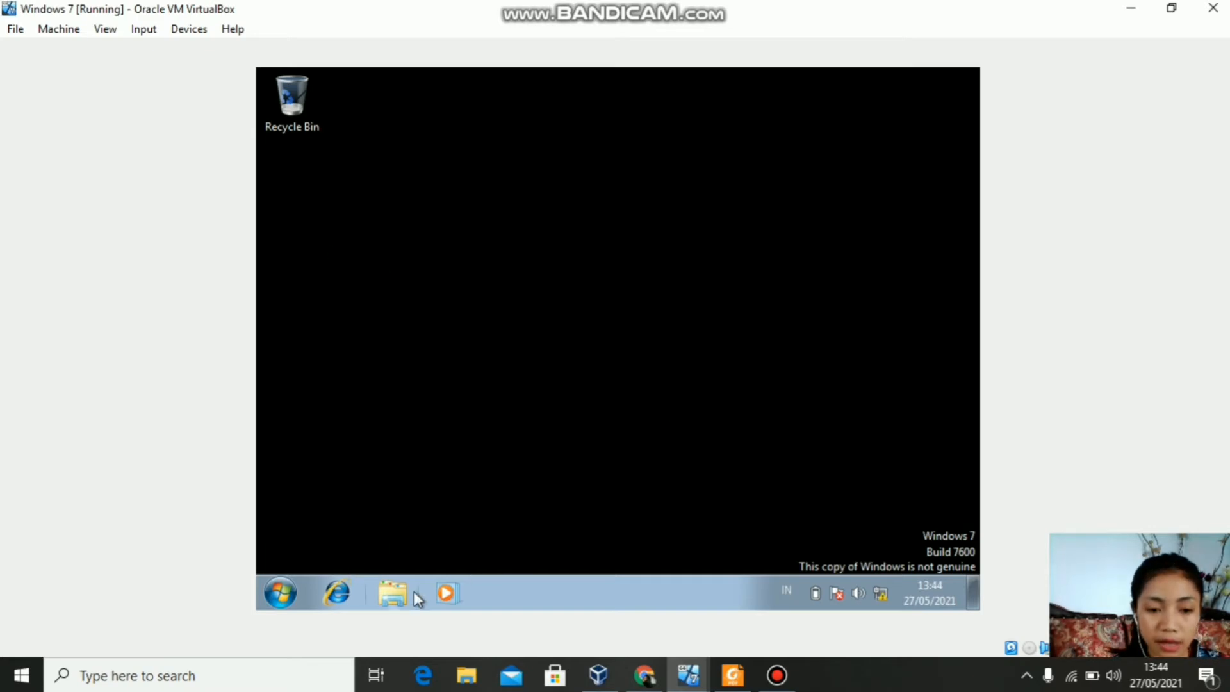
pyautogui.click(393, 595)
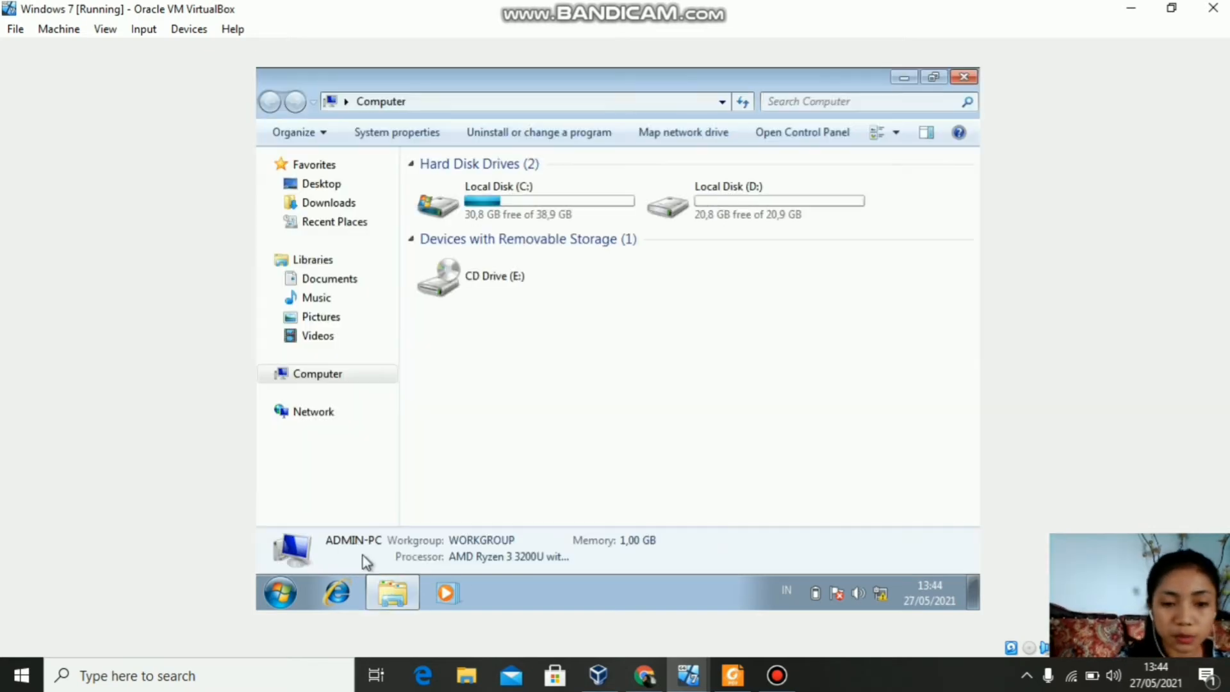
# Step: Open Internet Protocol Version 4 properties of the Local Area Connection via Network and Sharing Center
pyautogui.rightClick(373, 413)
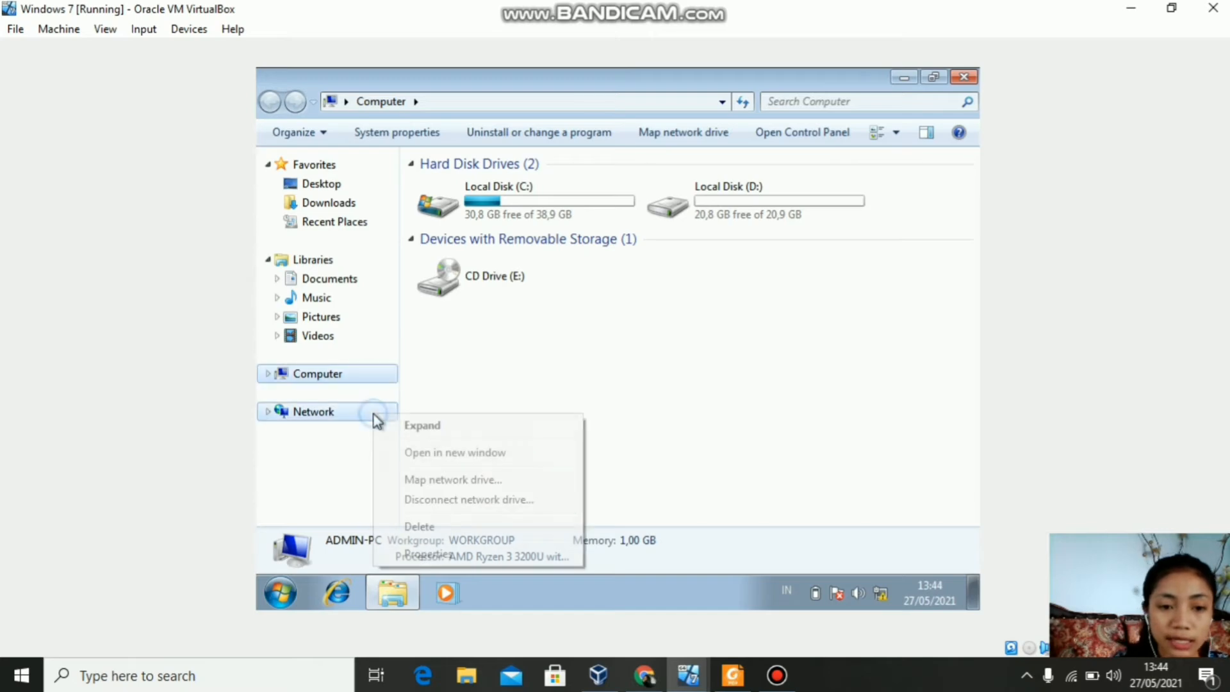
pyautogui.click(436, 555)
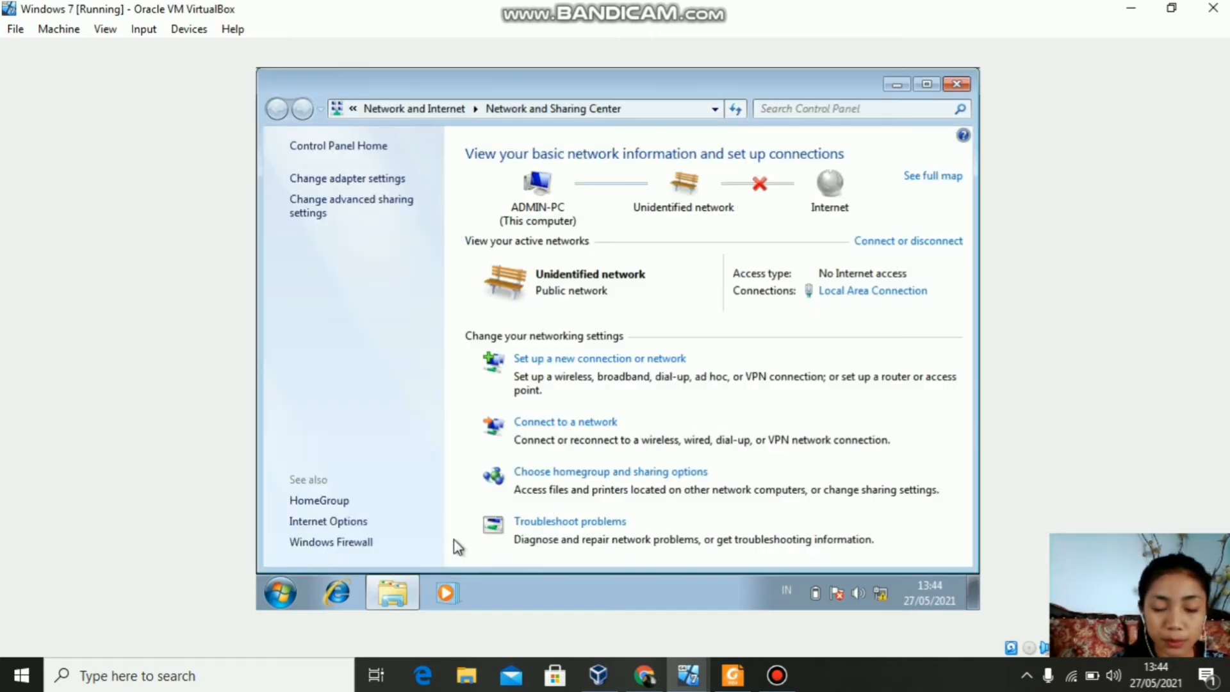
pyautogui.click(898, 293)
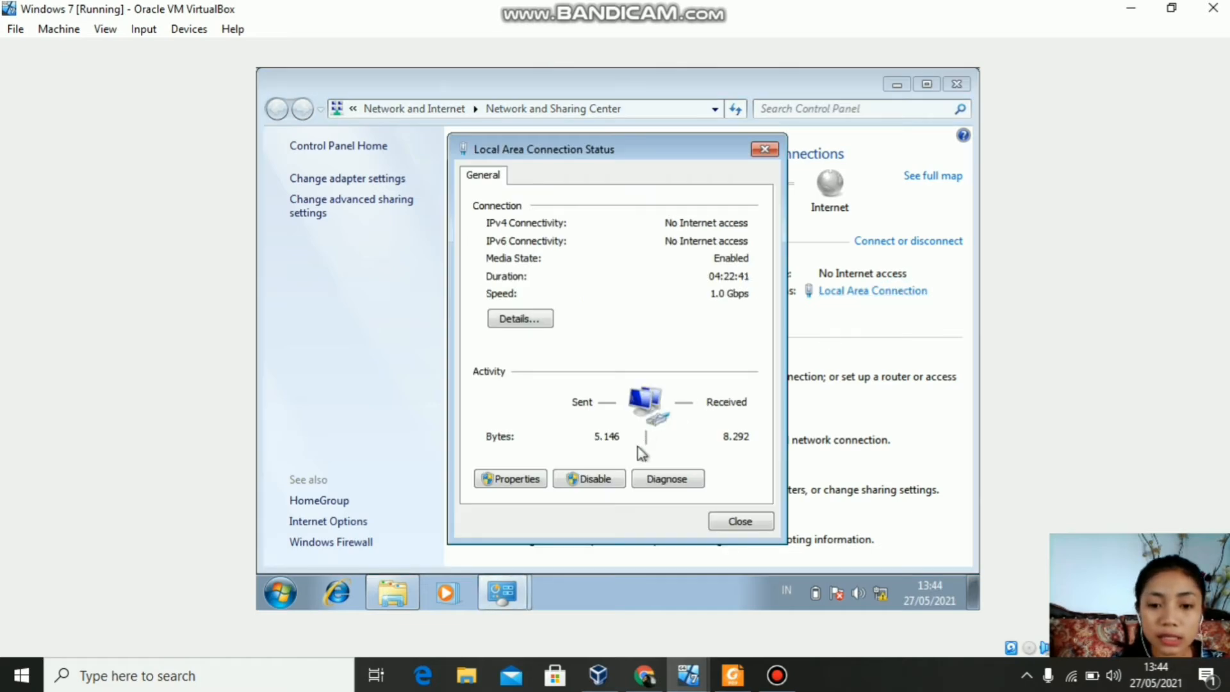
pyautogui.click(511, 479)
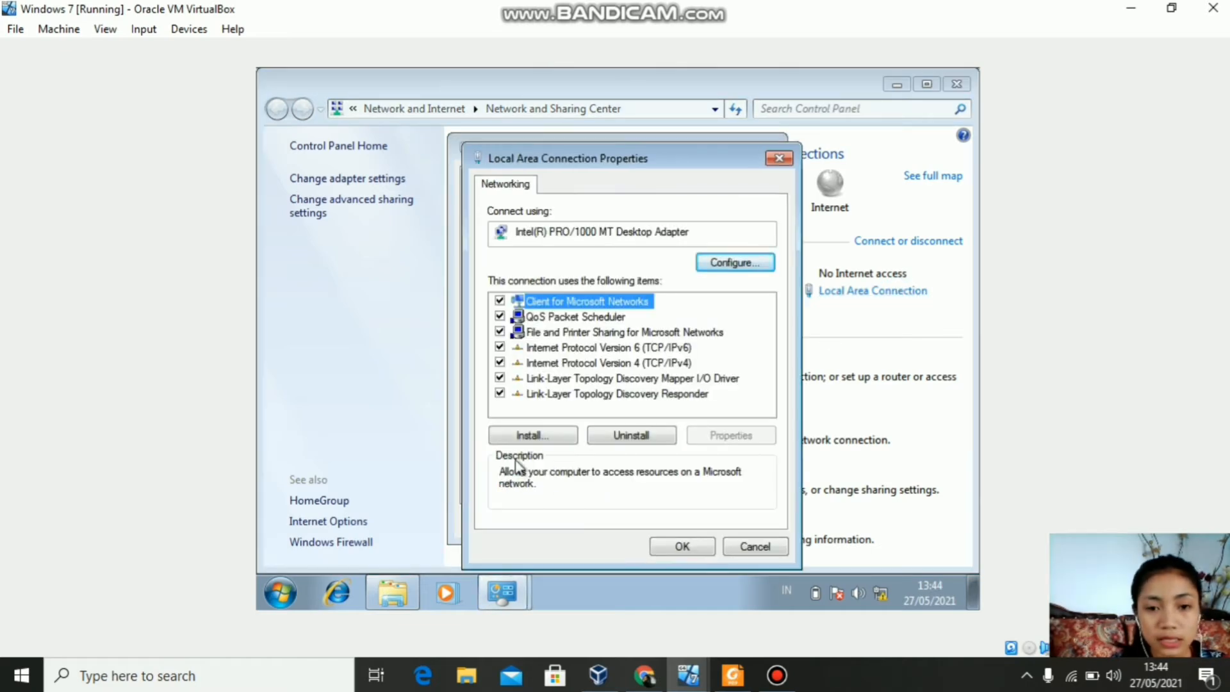
pyautogui.click(561, 363)
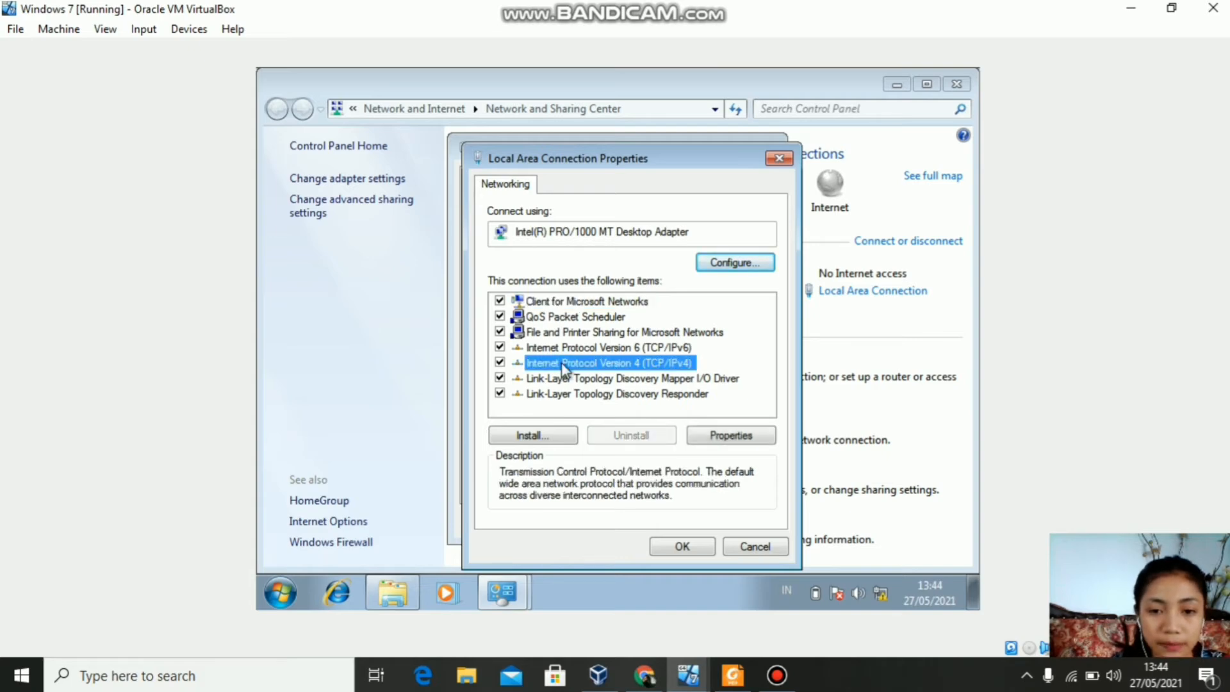
pyautogui.click(728, 435)
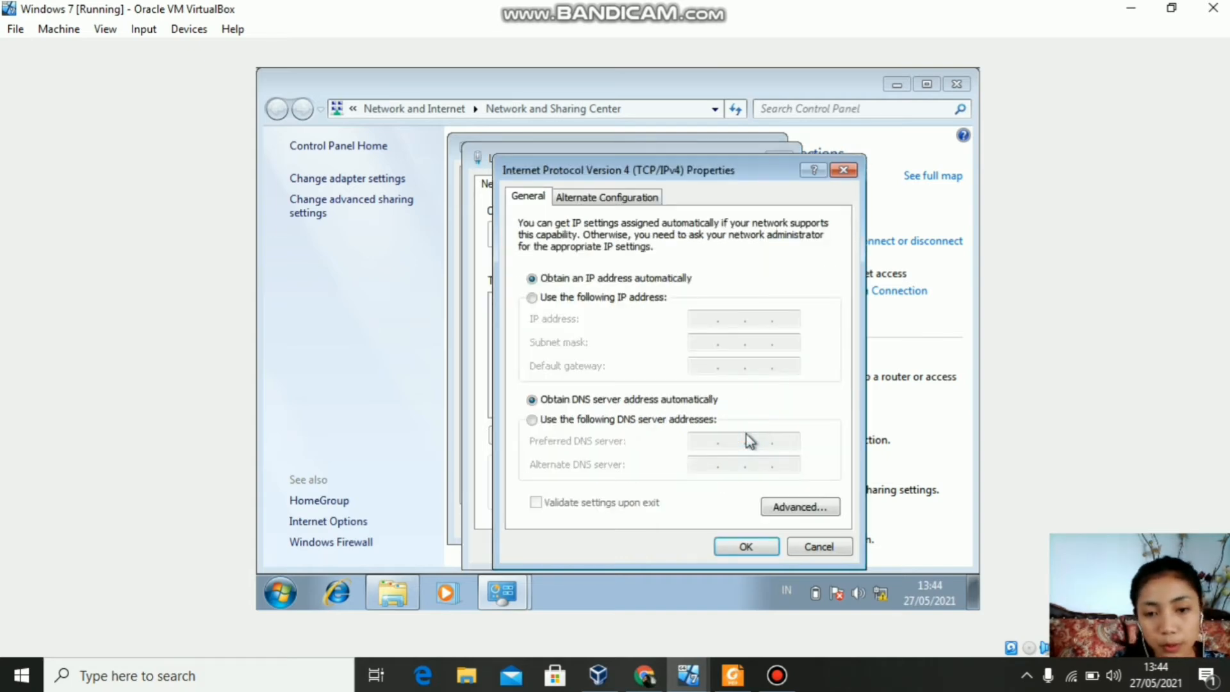
# Step: Give Windows 7 the static IP 192.168.10.3 with mask 255.255.255.0, then close the network windows
pyautogui.click(531, 297)
pyautogui.click(697, 319)
pyautogui.write('192.168.10.3')
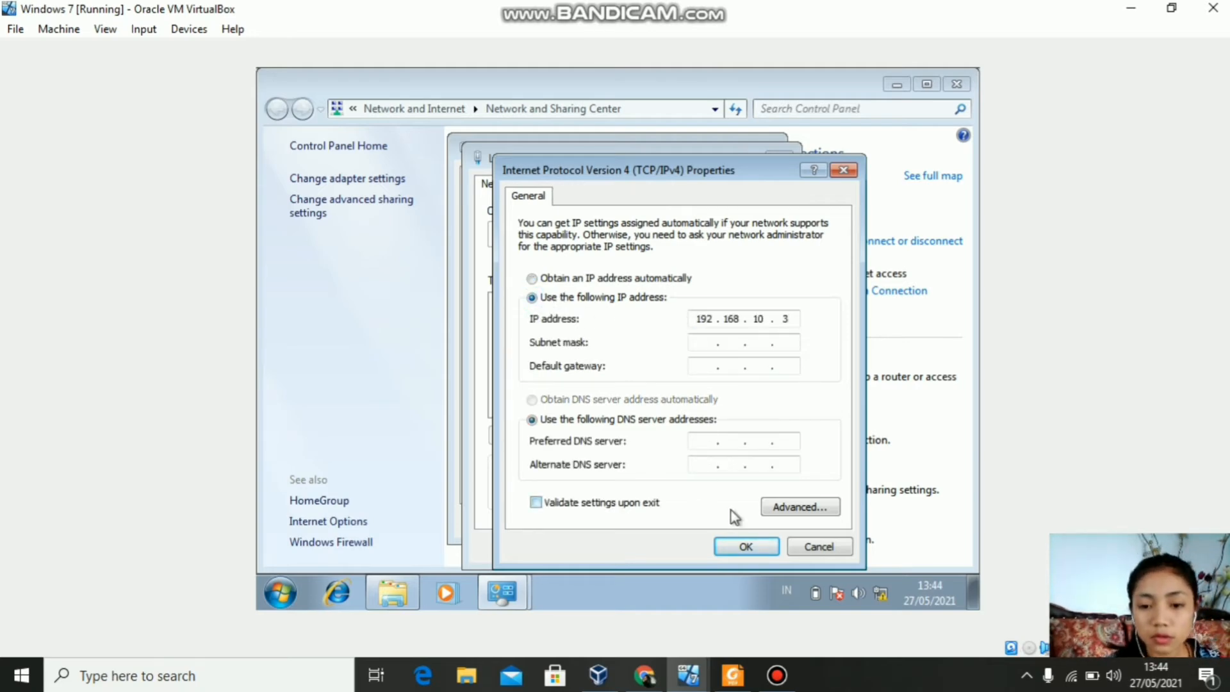
pyautogui.click(731, 349)
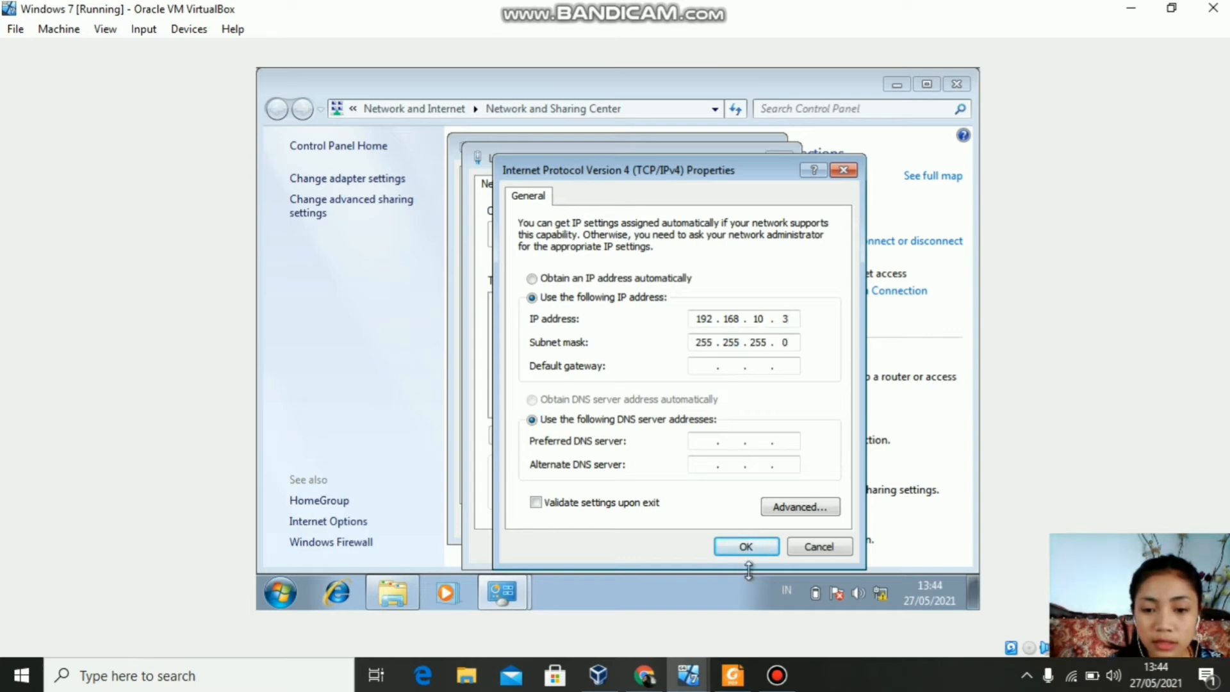
pyautogui.click(747, 548)
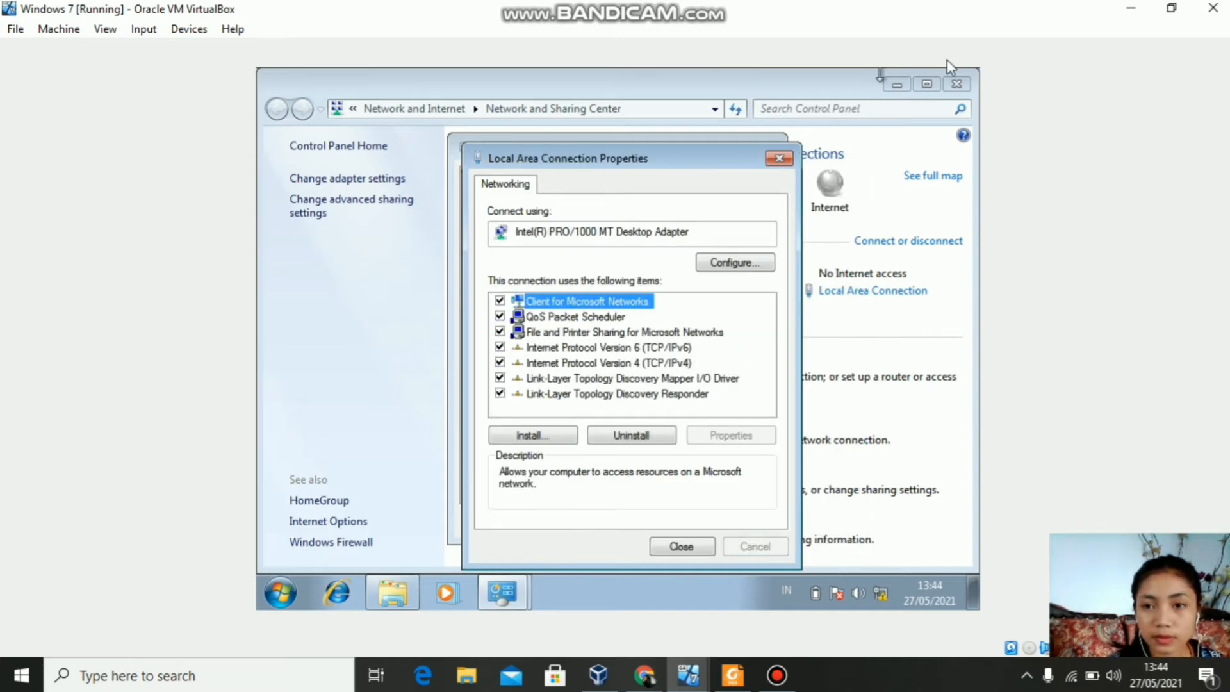
pyautogui.click(957, 84)
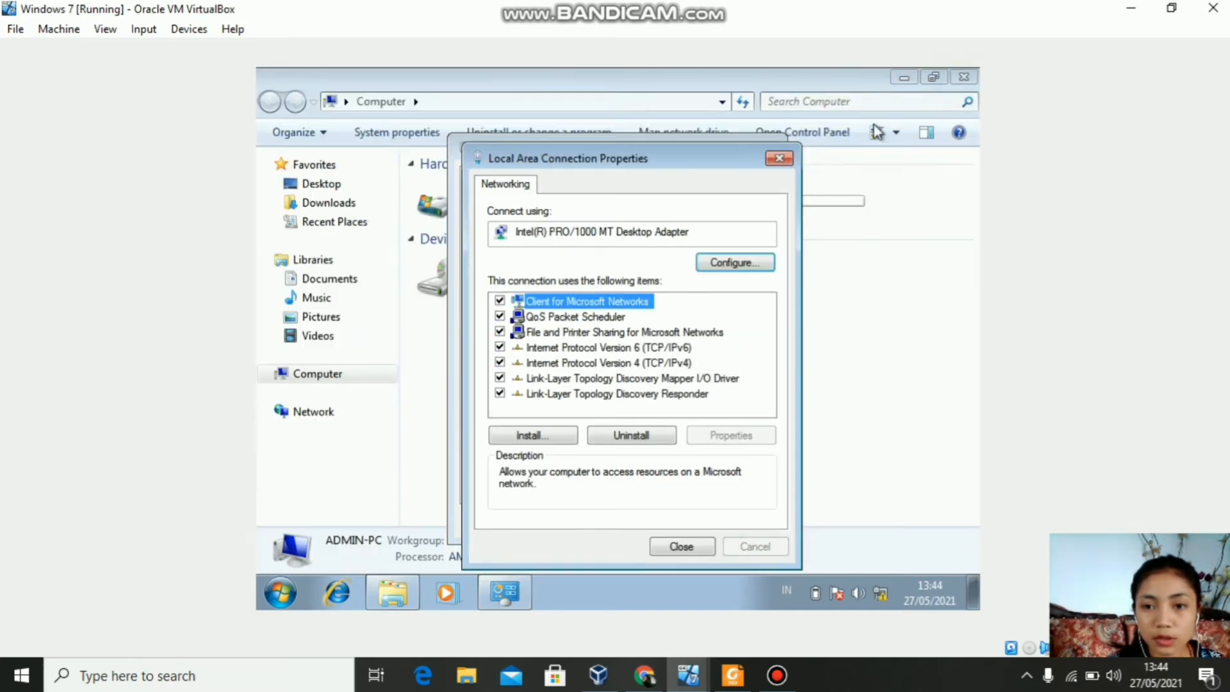
pyautogui.click(780, 158)
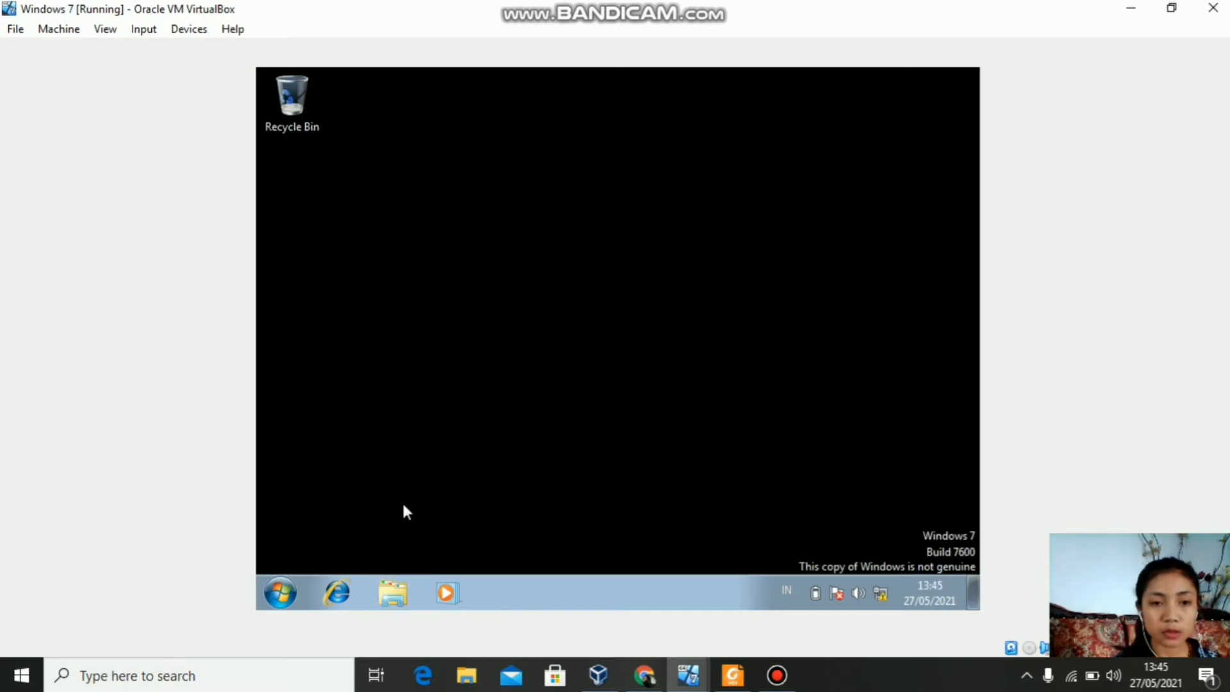
# Step: From a cmd prompt, ping 192.168.10.1 to confirm 4 of 4 replies, then close the prompt
pyautogui.click(292, 588)
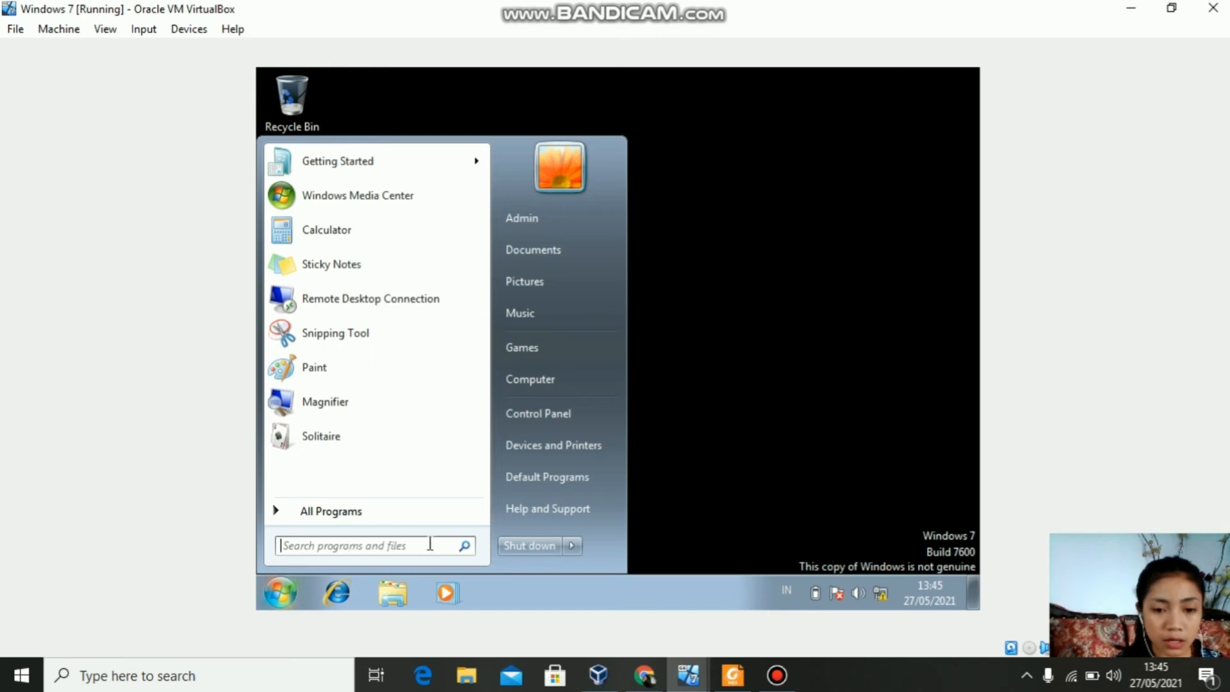
pyautogui.write('cmd')
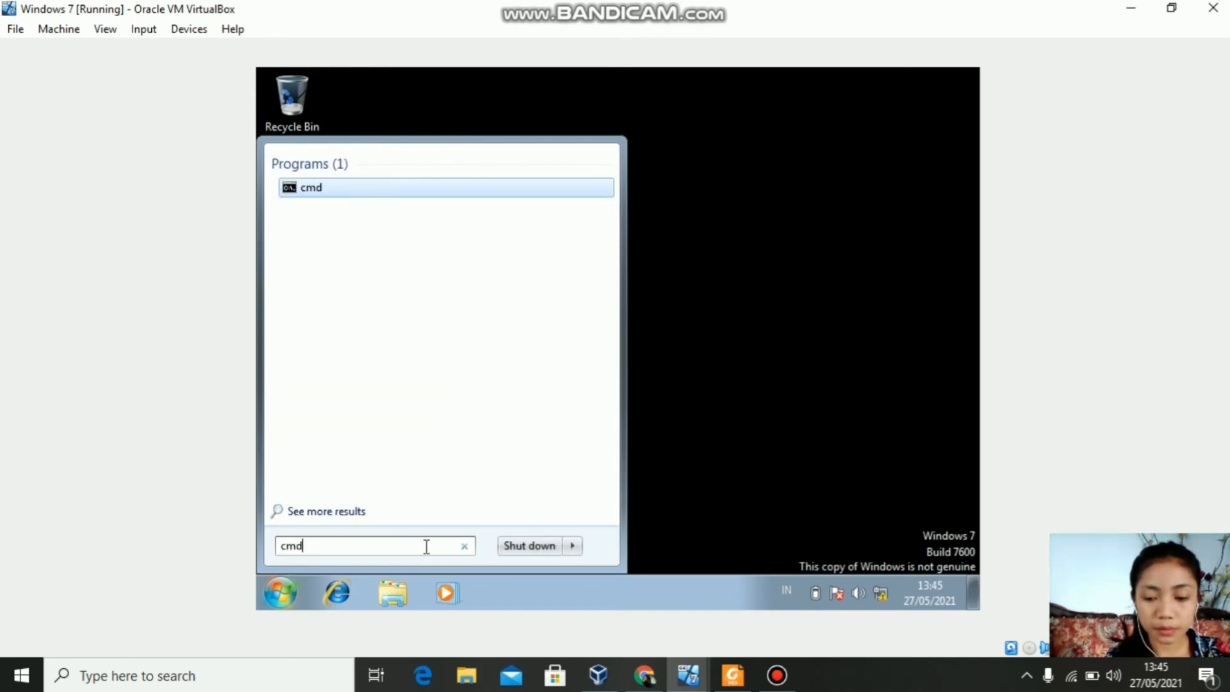
pyautogui.press('Return')
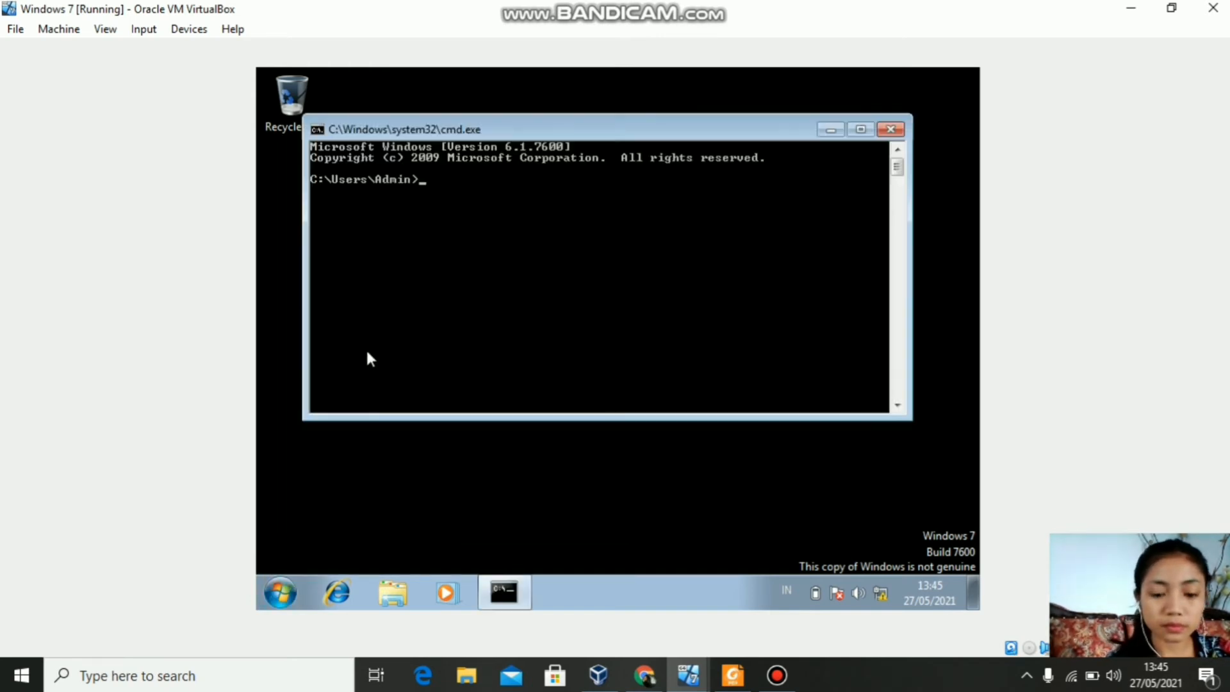
pyautogui.write('ping ')
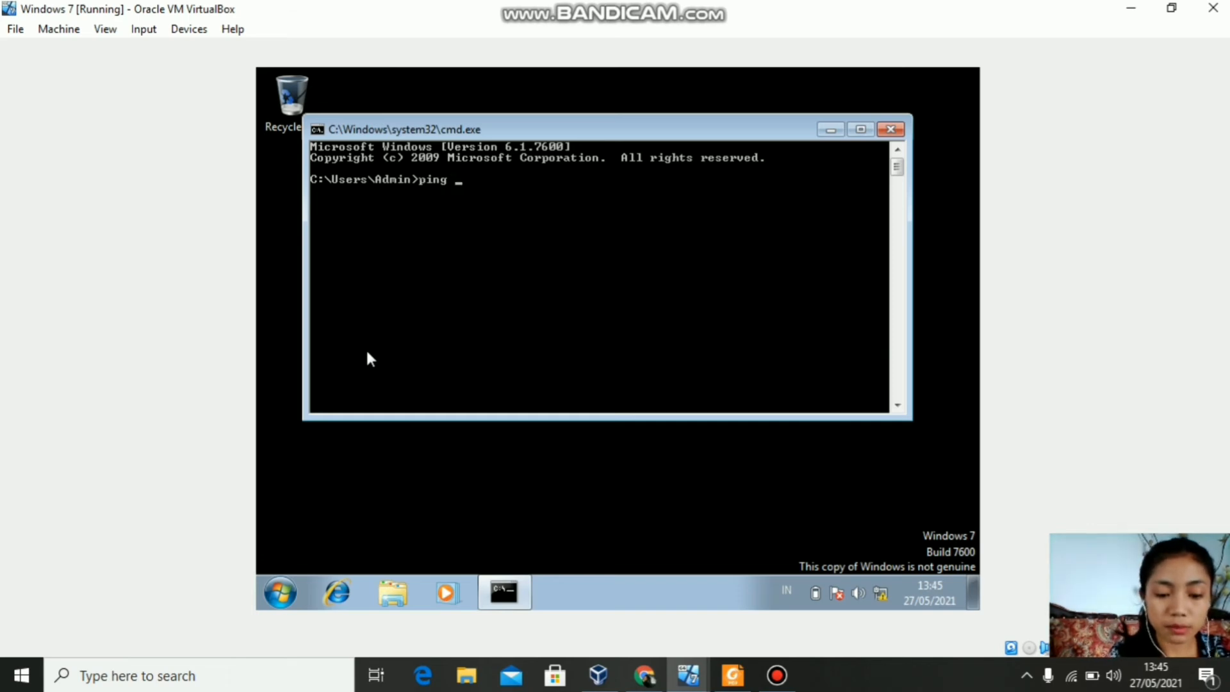
pyautogui.write('192')
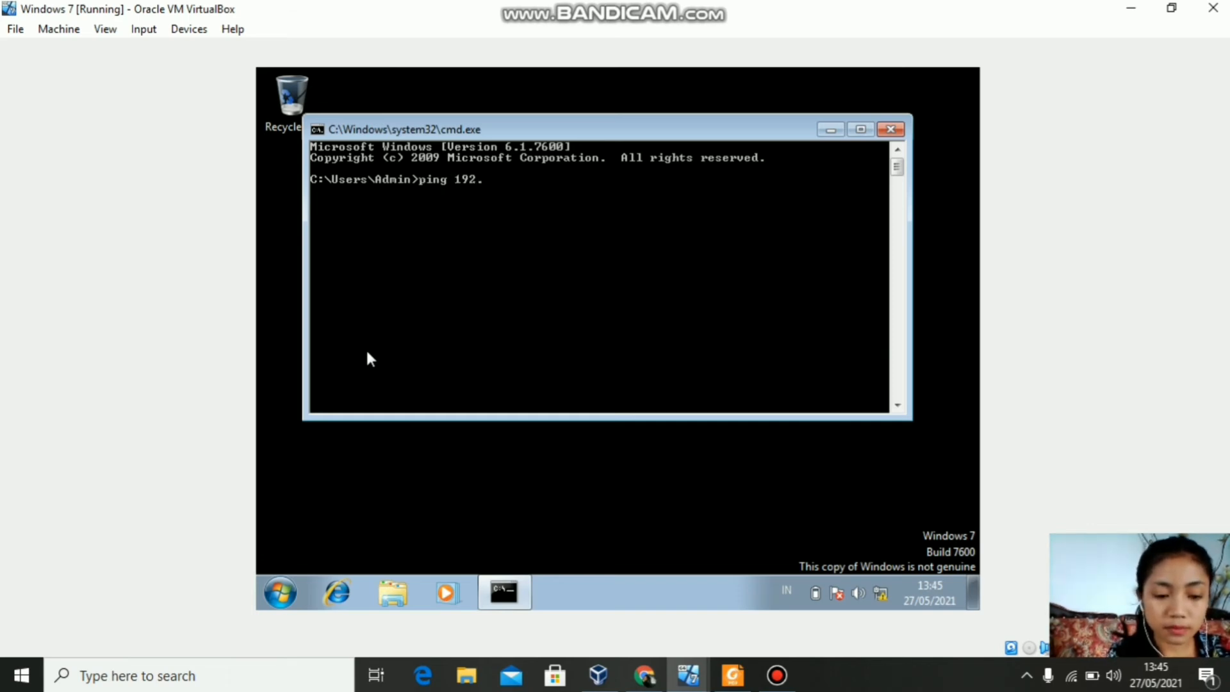
pyautogui.write('.168.10.1')
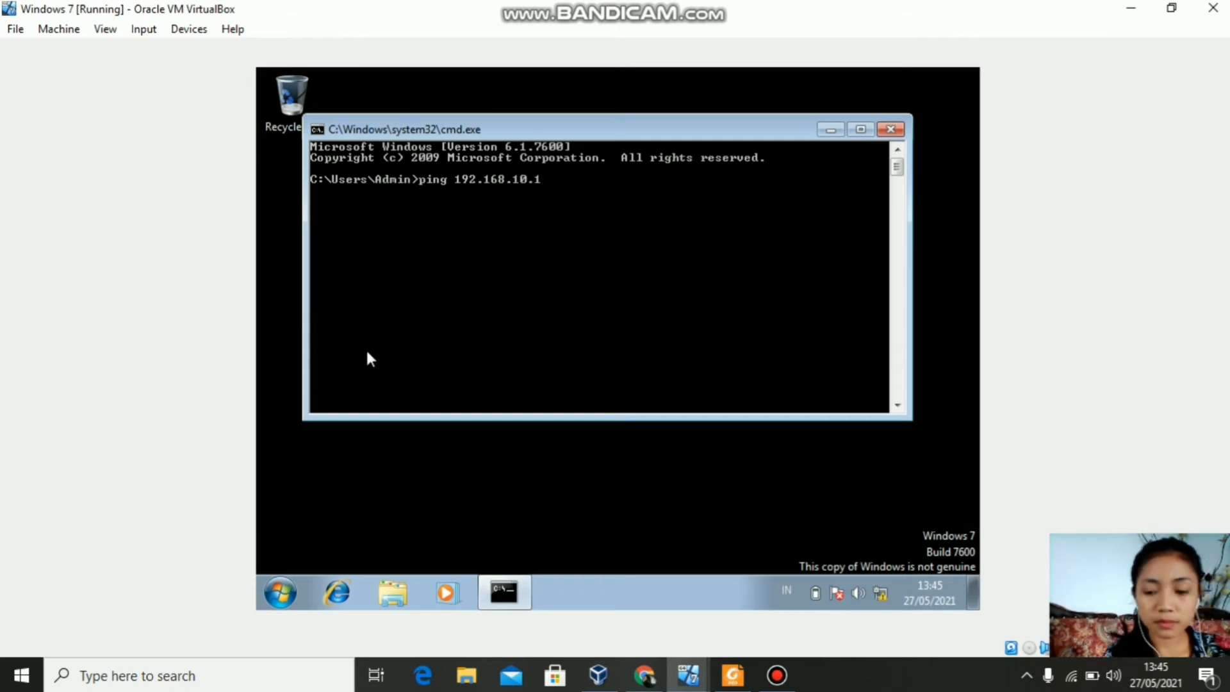
pyautogui.press('Return')
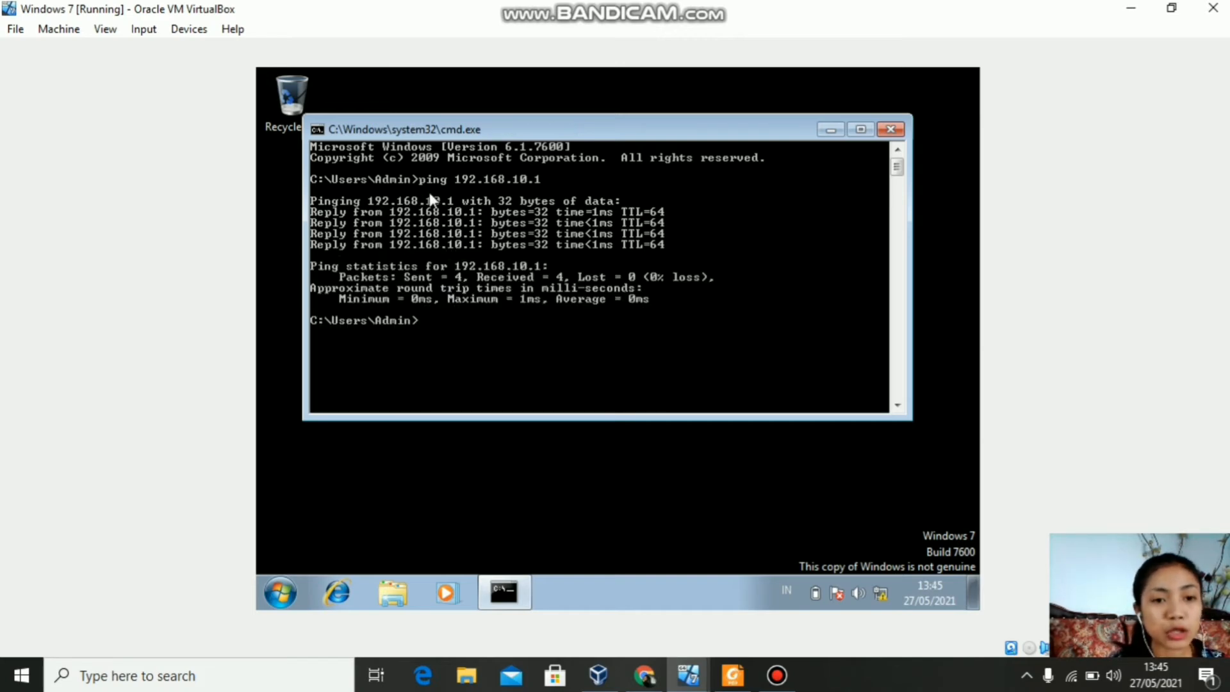
pyautogui.click(890, 129)
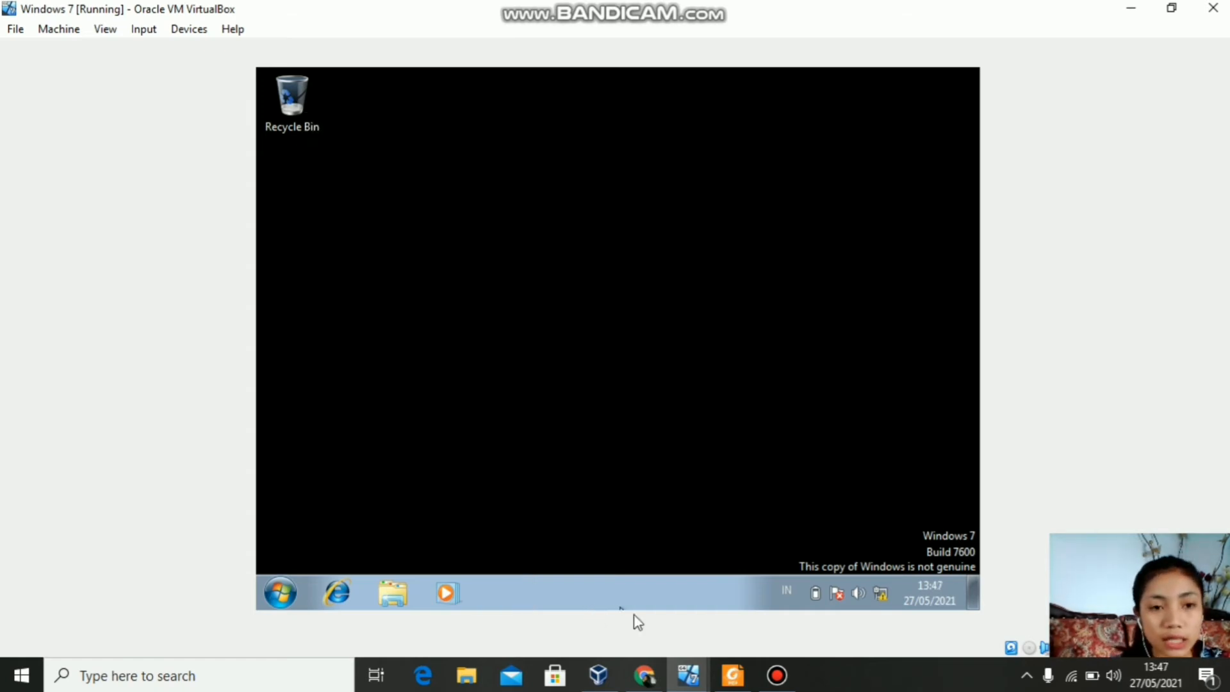
# Step: Switch to the ubuntu VM, open the Home Folder, and launch a Terminal
pyautogui.click(688, 675)
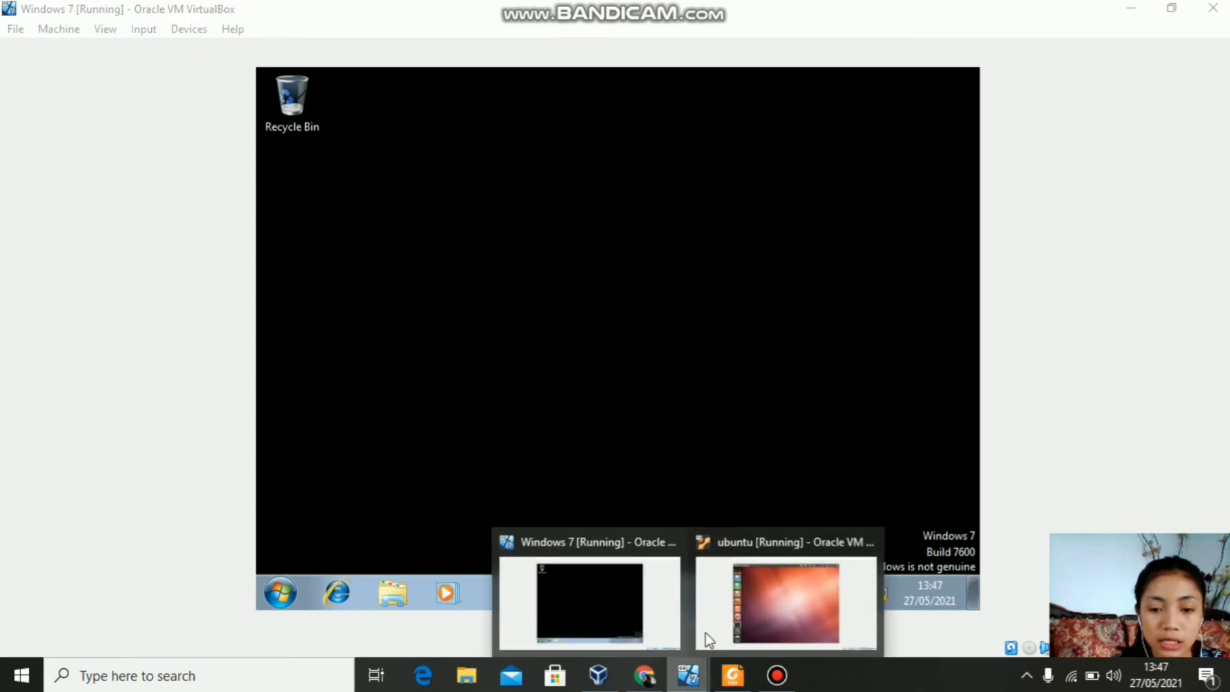
pyautogui.click(762, 613)
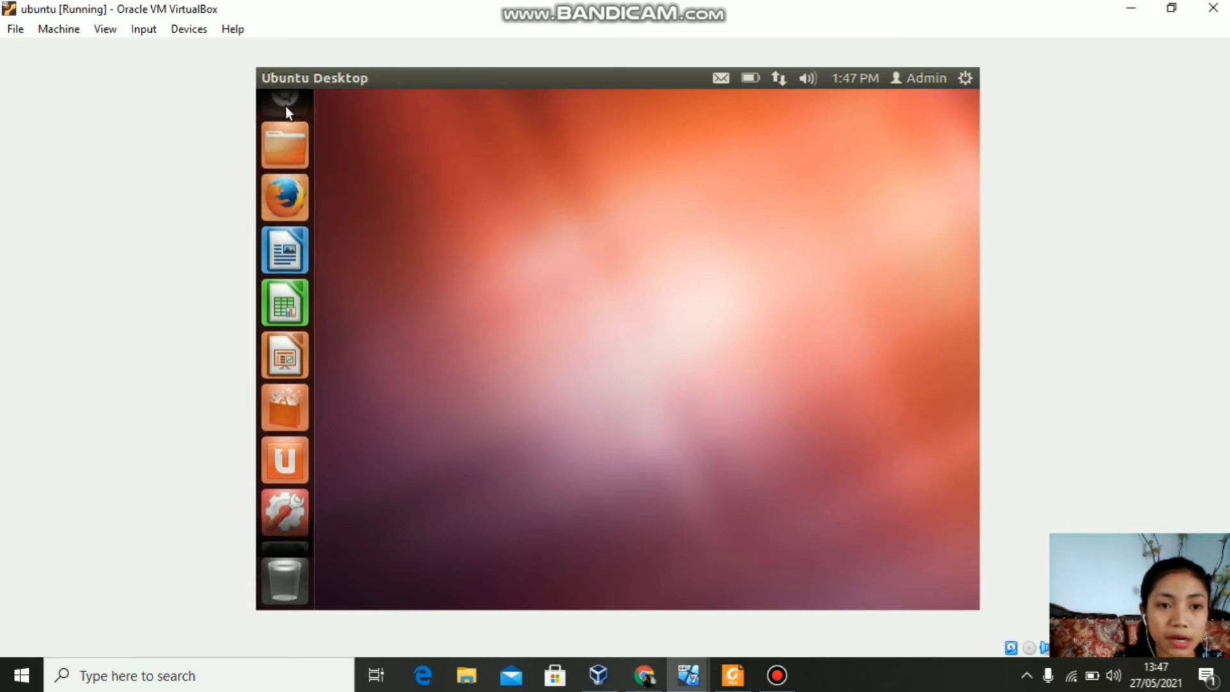
pyautogui.click(286, 169)
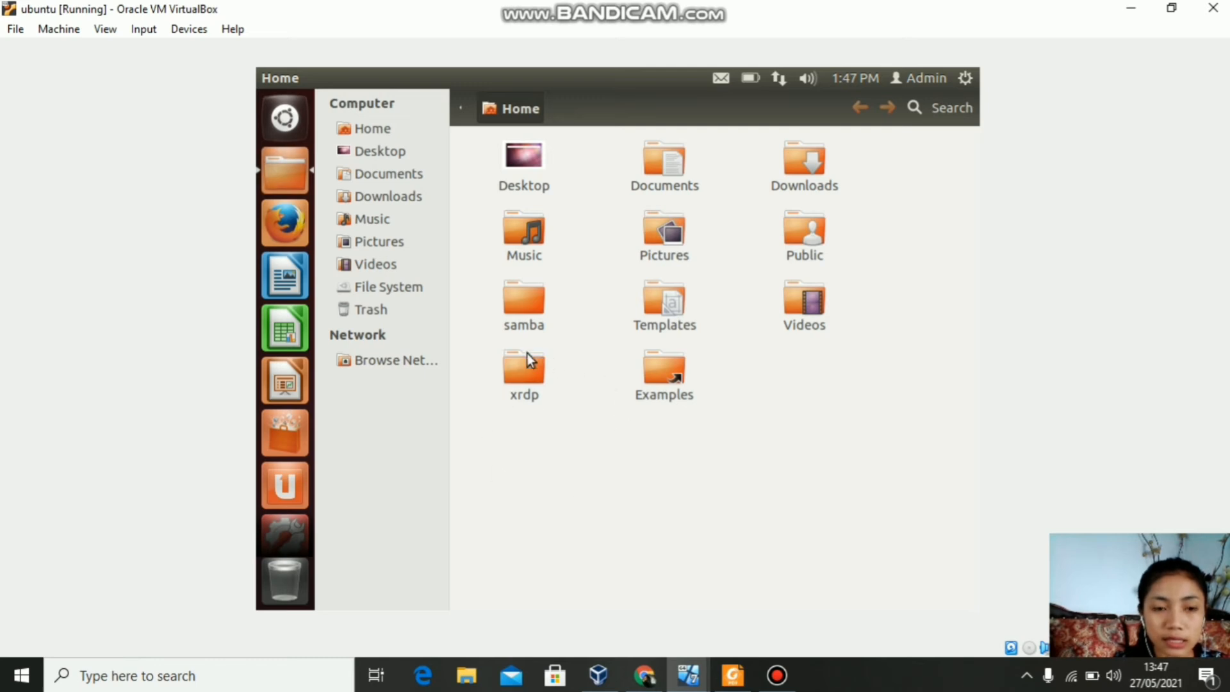
pyautogui.click(286, 118)
pyautogui.click(409, 212)
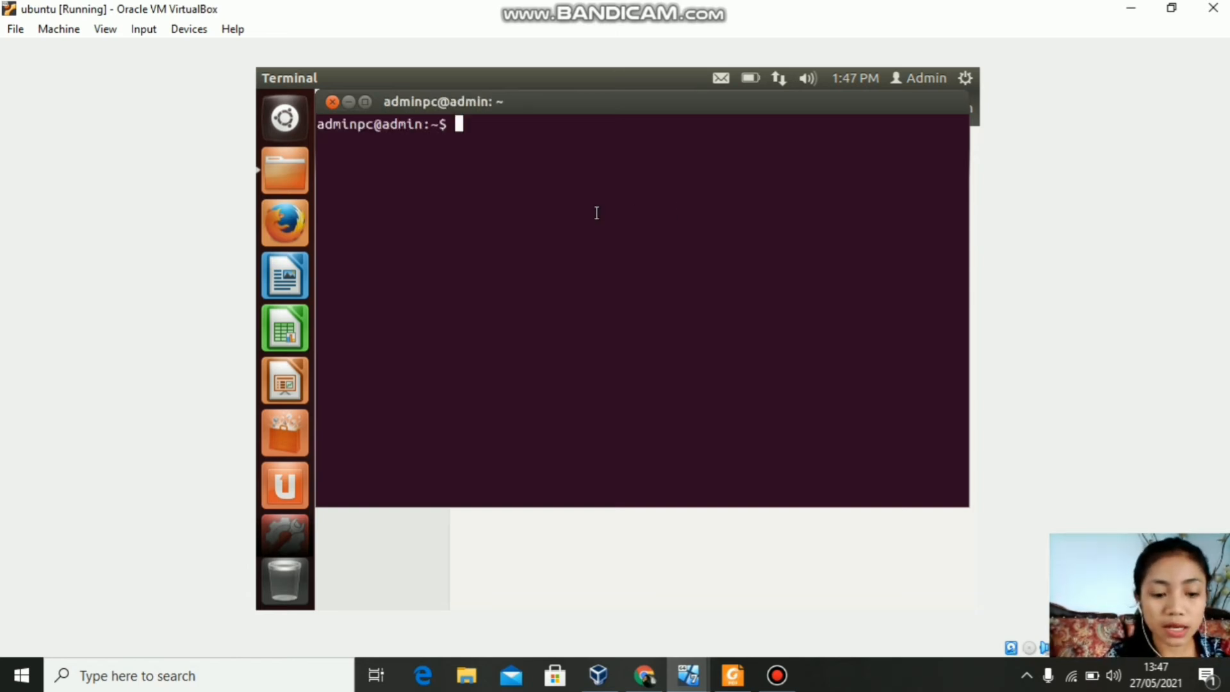
# Step: Become root with sudo su and change into /home/adminpc/xrdp
pyautogui.write('sudo su')
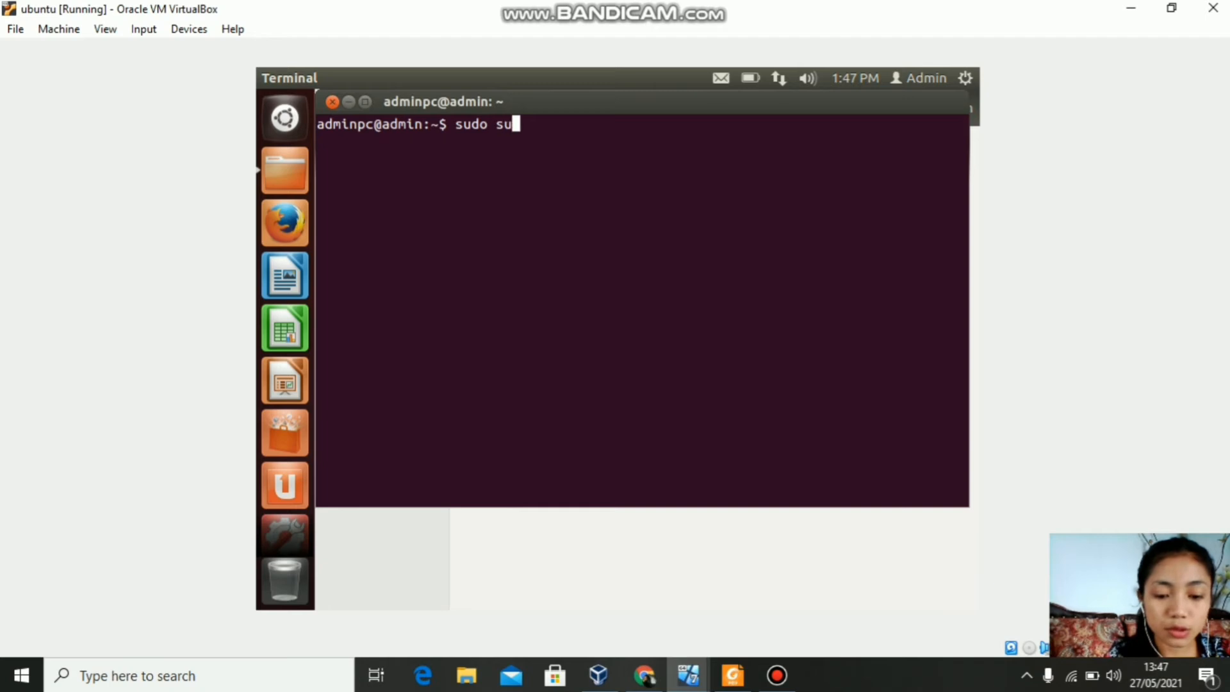
pyautogui.press('Return')
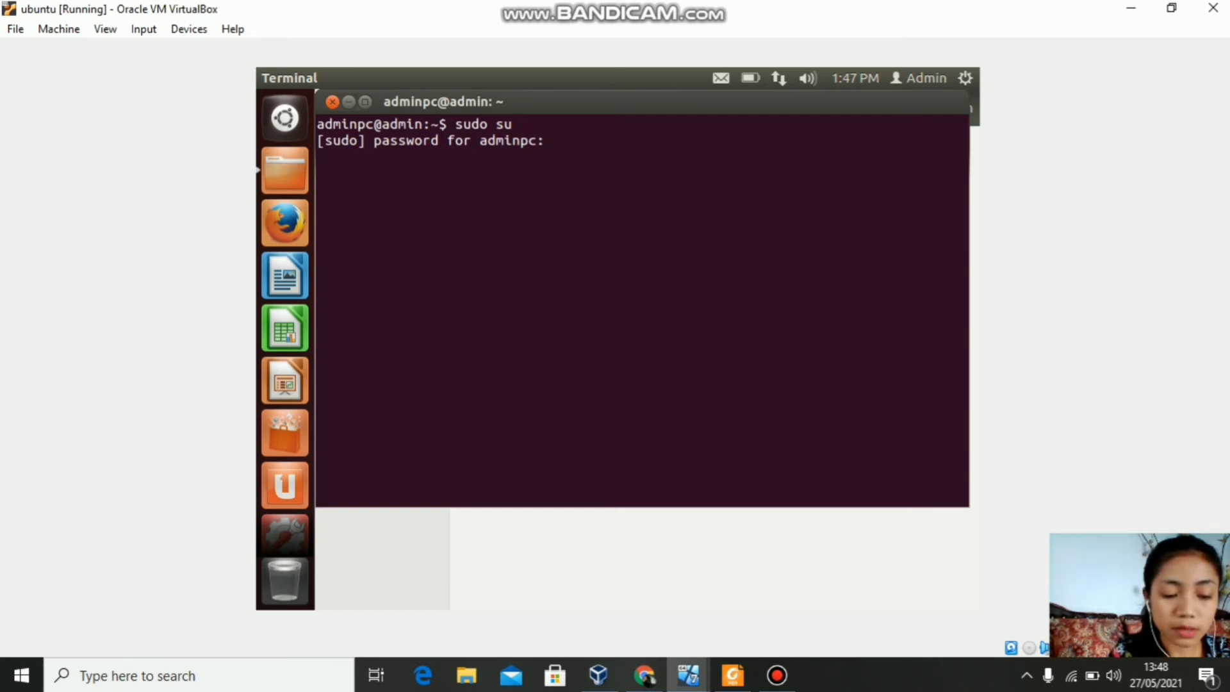
pyautogui.press('Return')
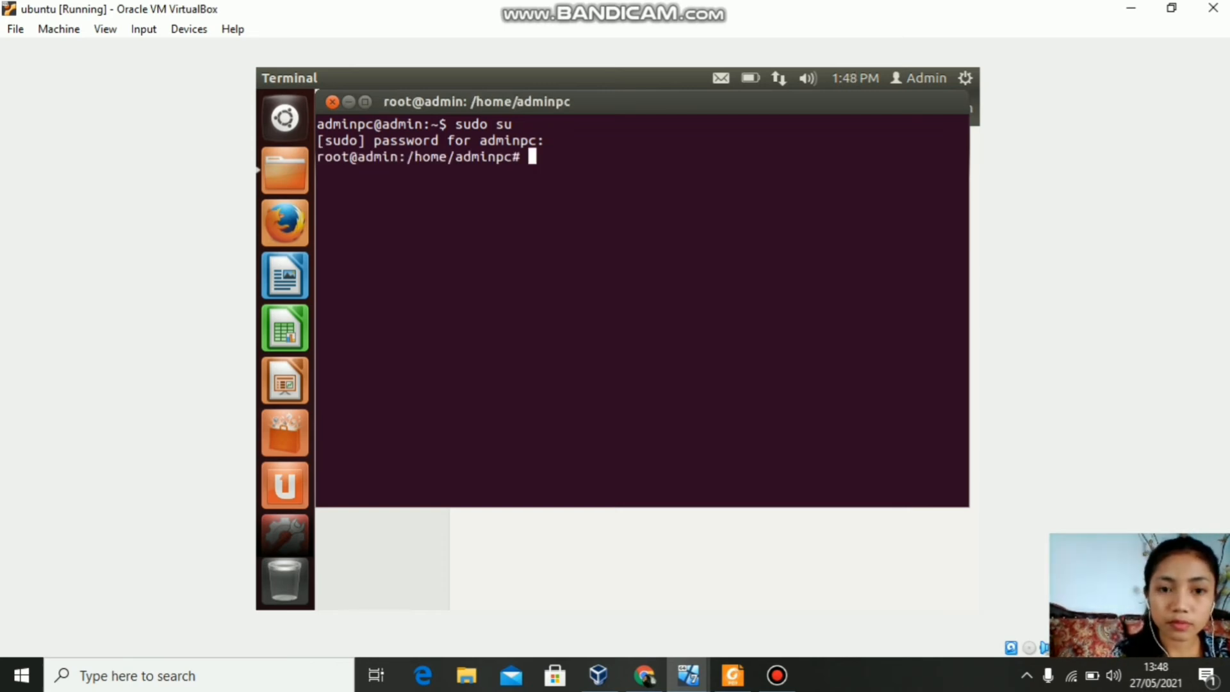
pyautogui.write('c')
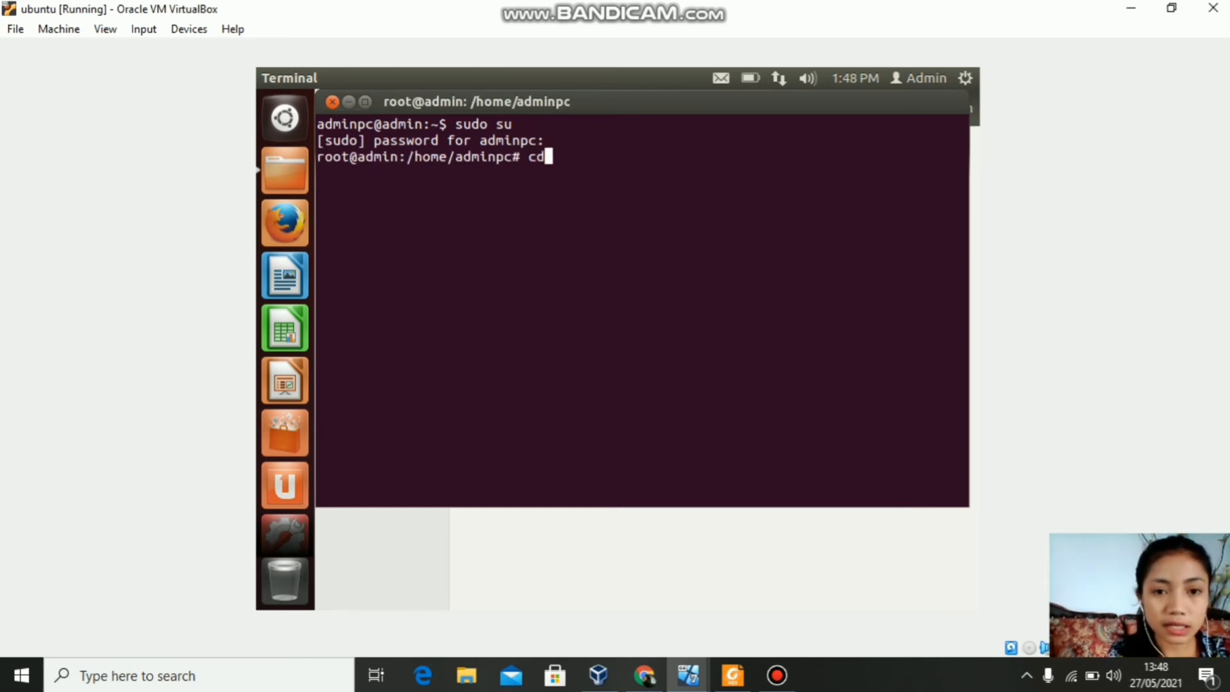
pyautogui.write('d')
pyautogui.write(' /h')
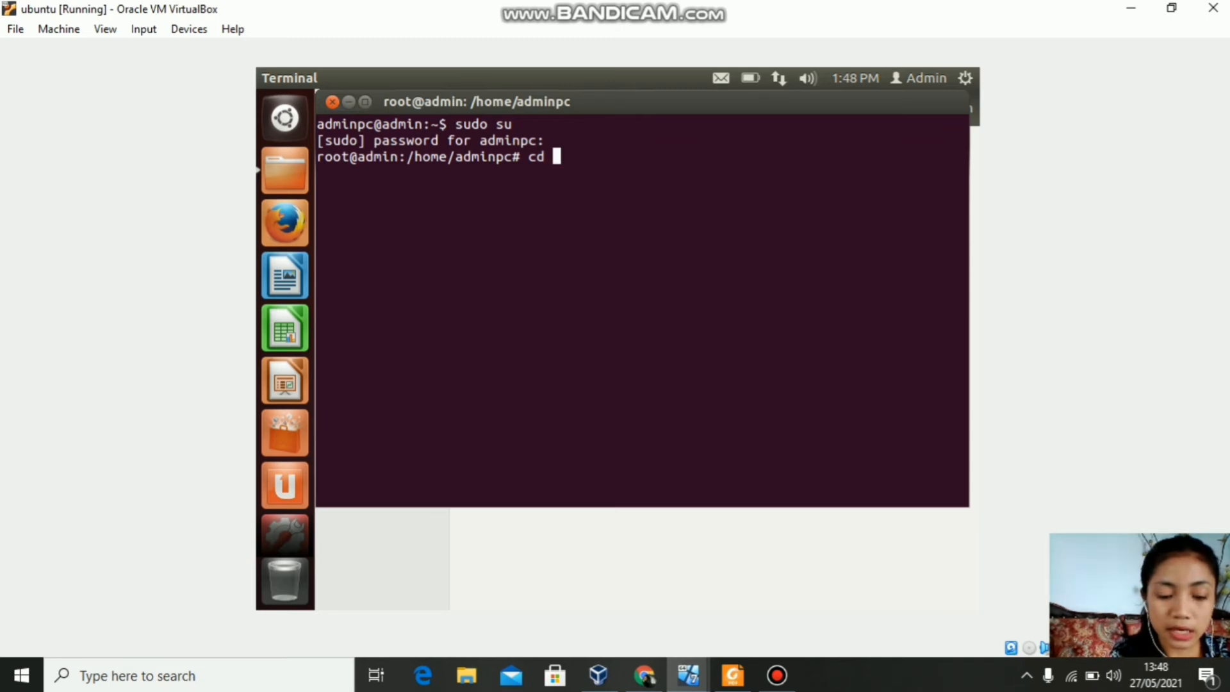
pyautogui.write('ome/')
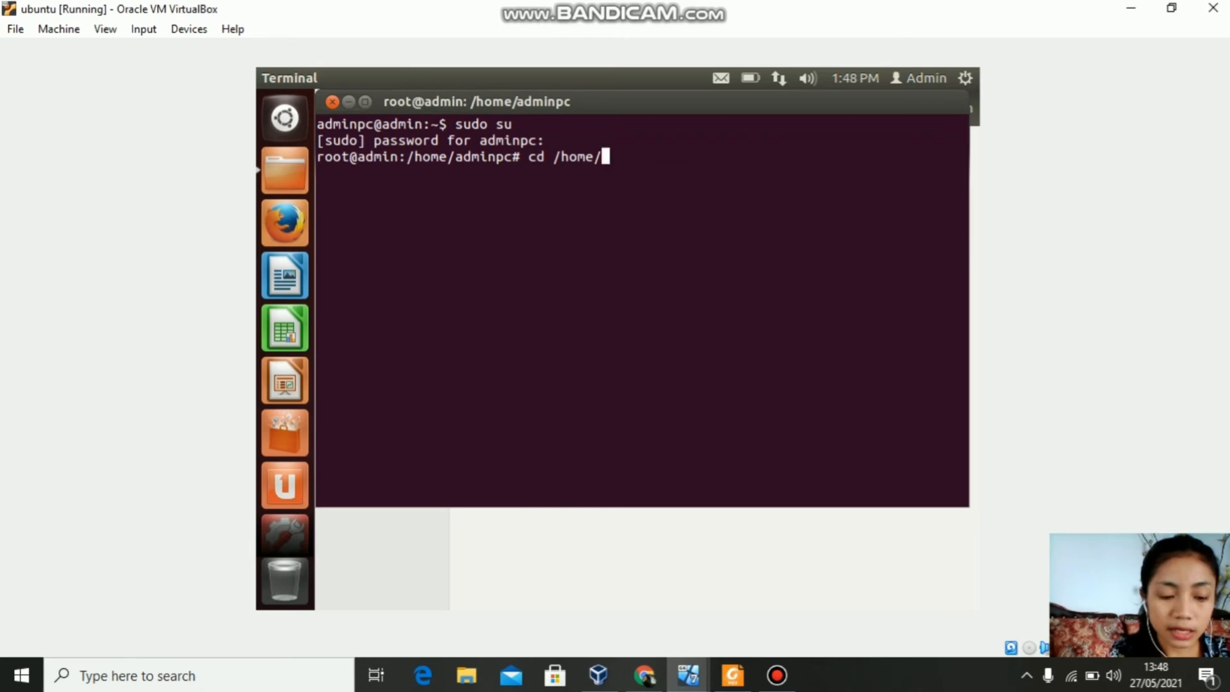
pyautogui.write('admin')
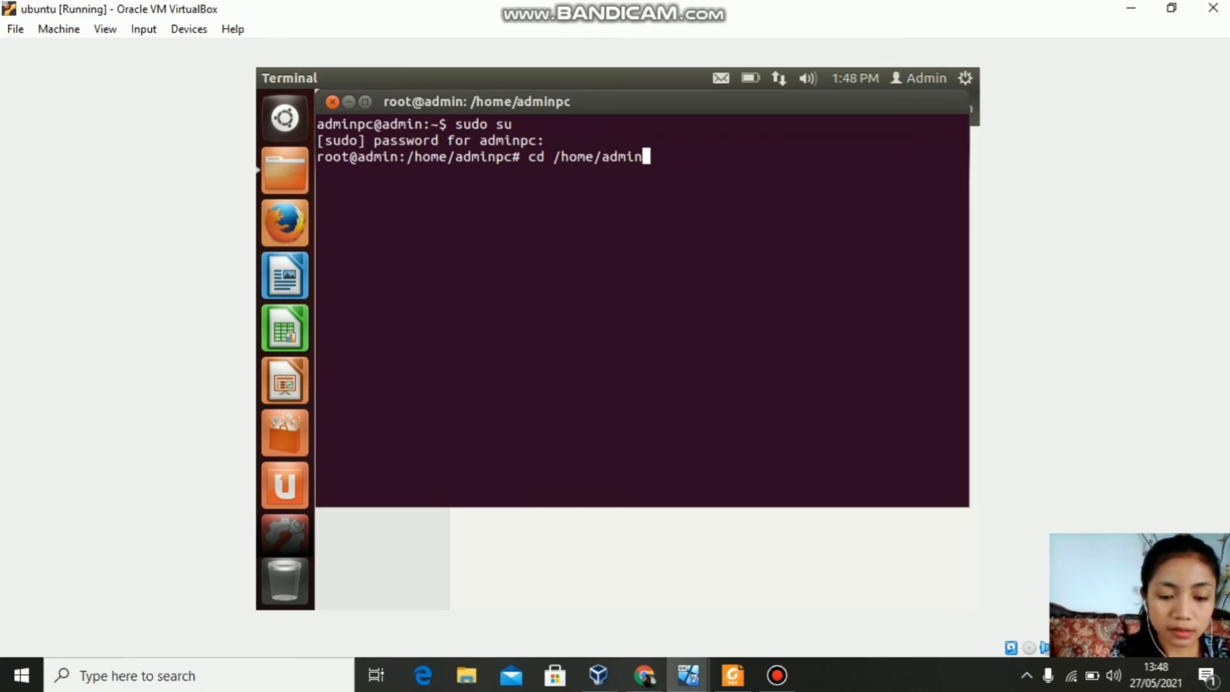
pyautogui.write('pc/')
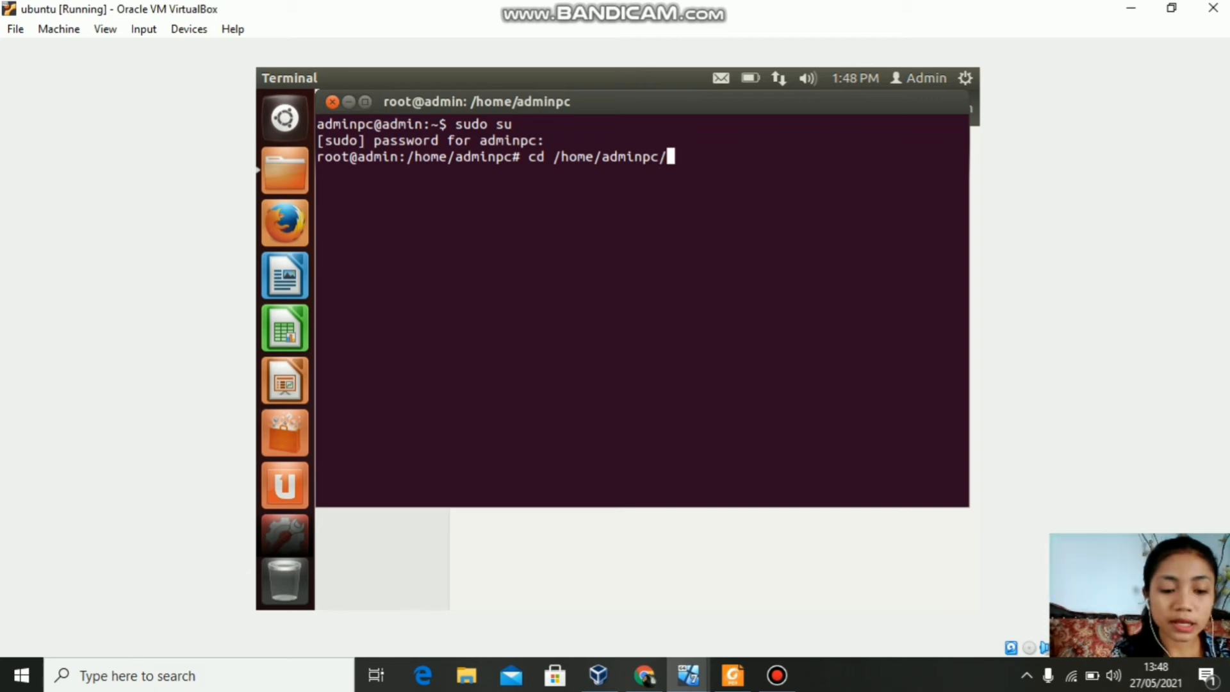
pyautogui.write('xrdp')
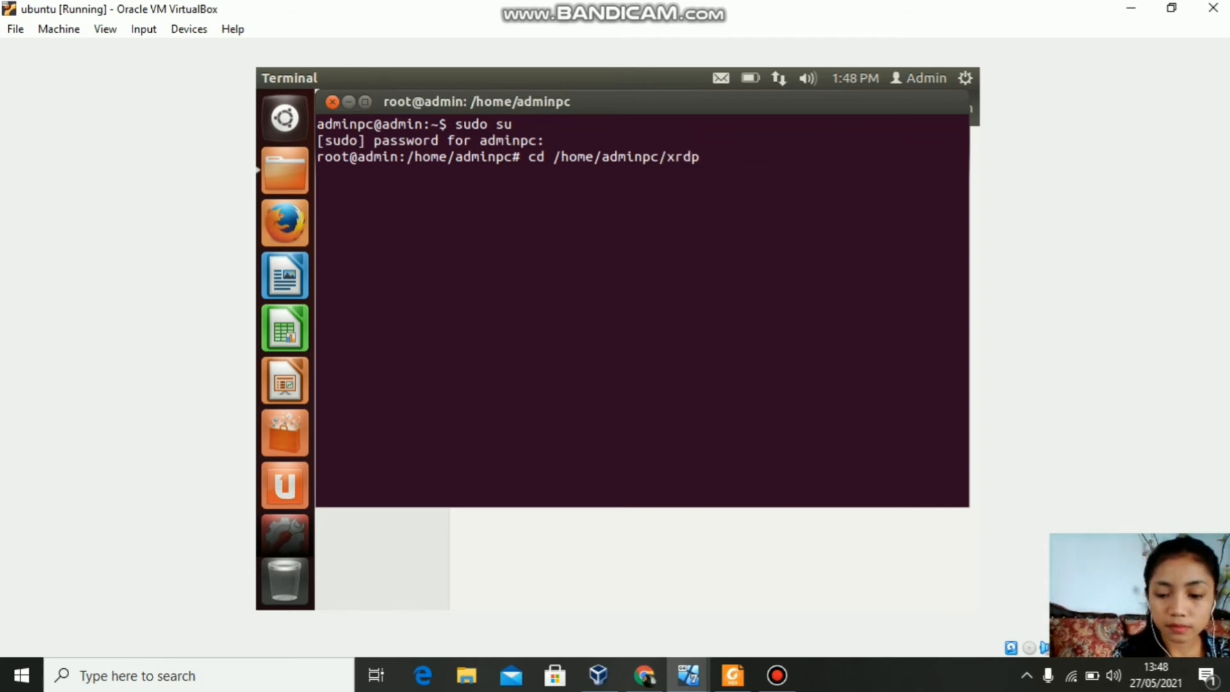
pyautogui.press('Return')
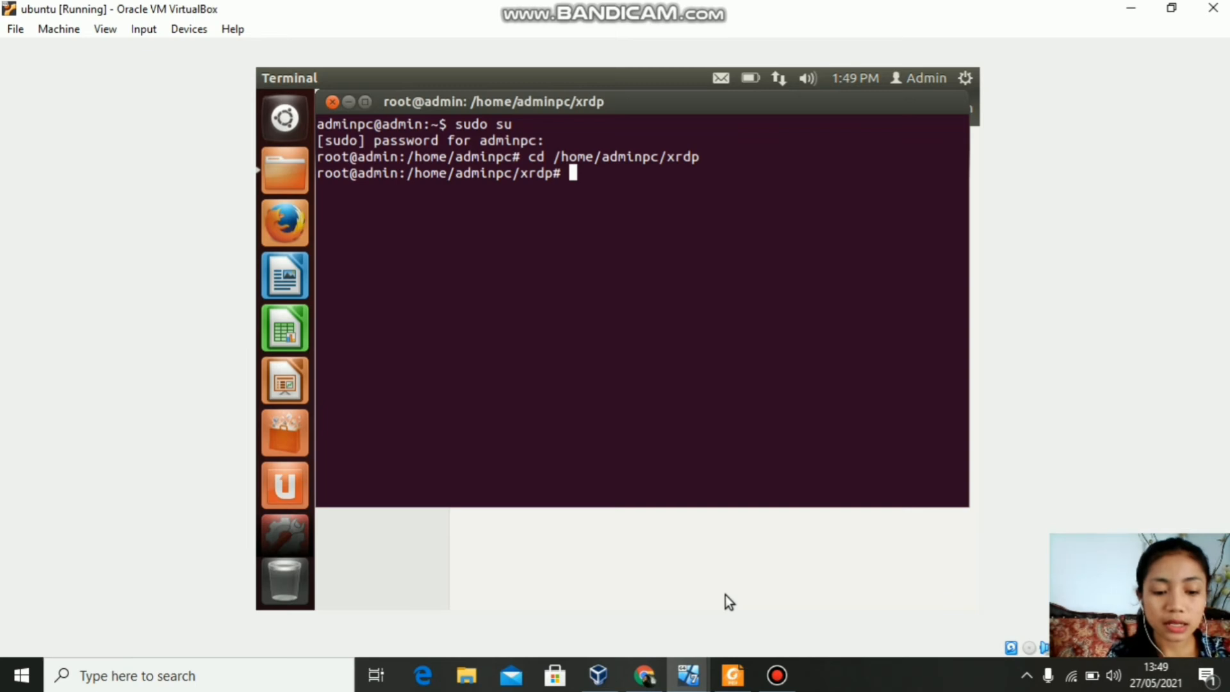
# Step: Run dpkg -i *.deb to install the xrdp and vnc4server packages
pyautogui.write('dpkg')
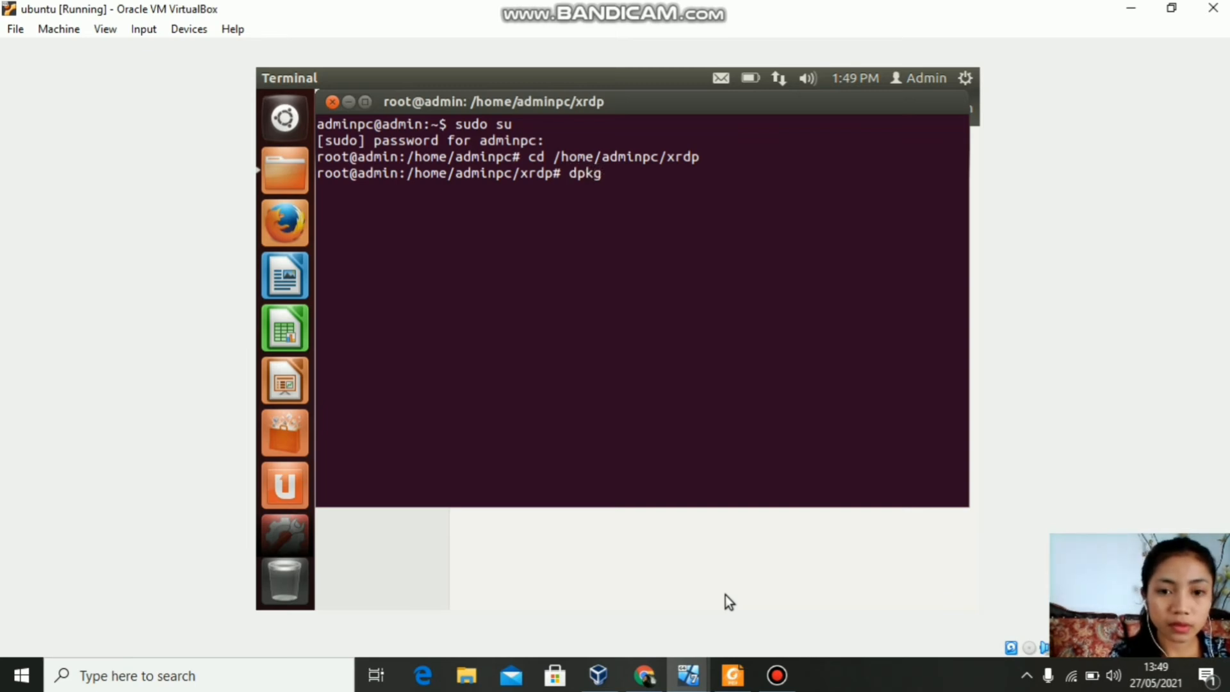
pyautogui.write(' -')
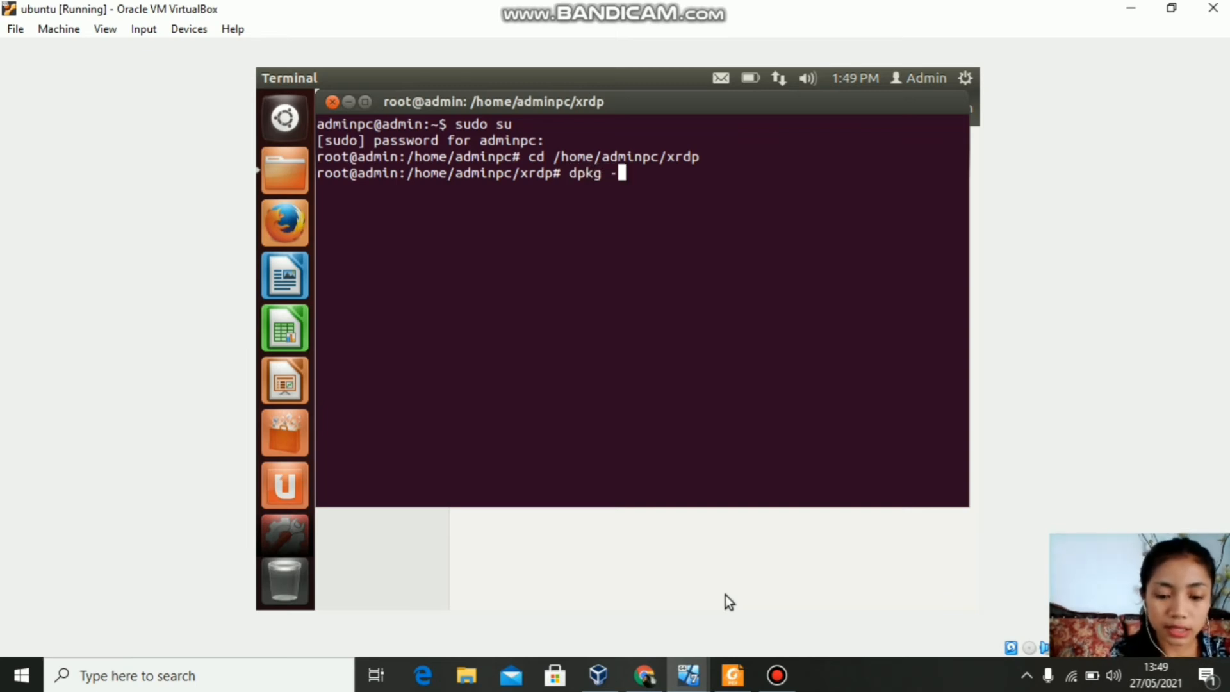
pyautogui.write('i')
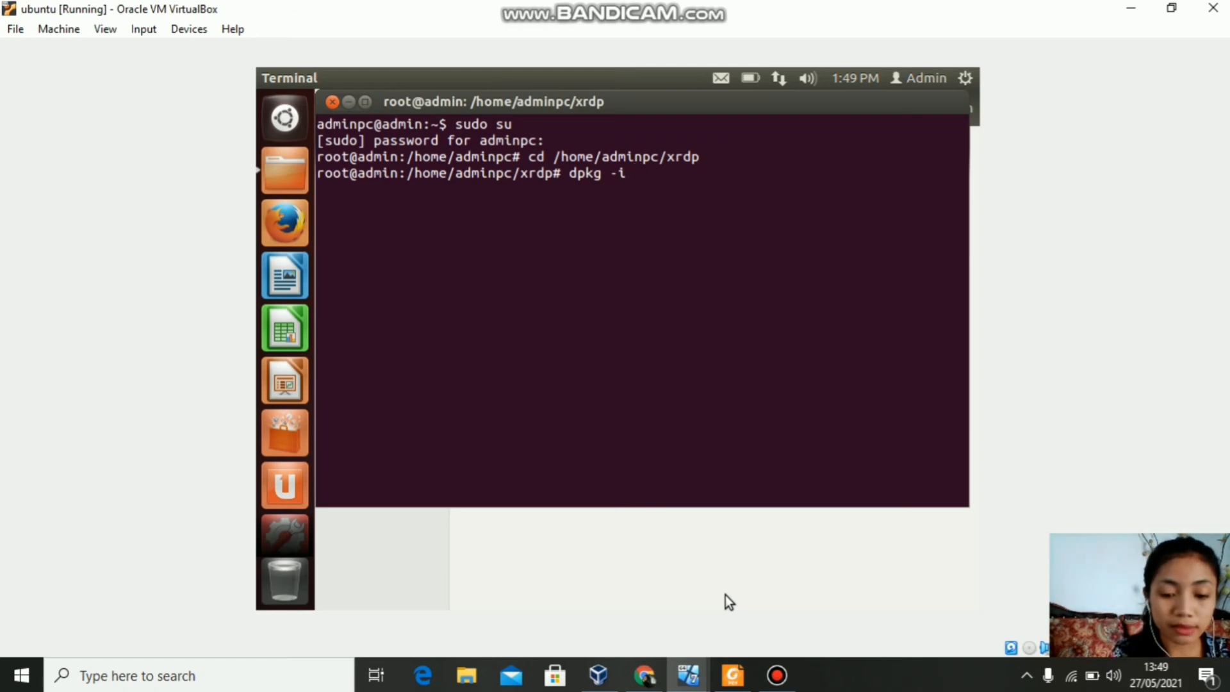
pyautogui.write(' *.de')
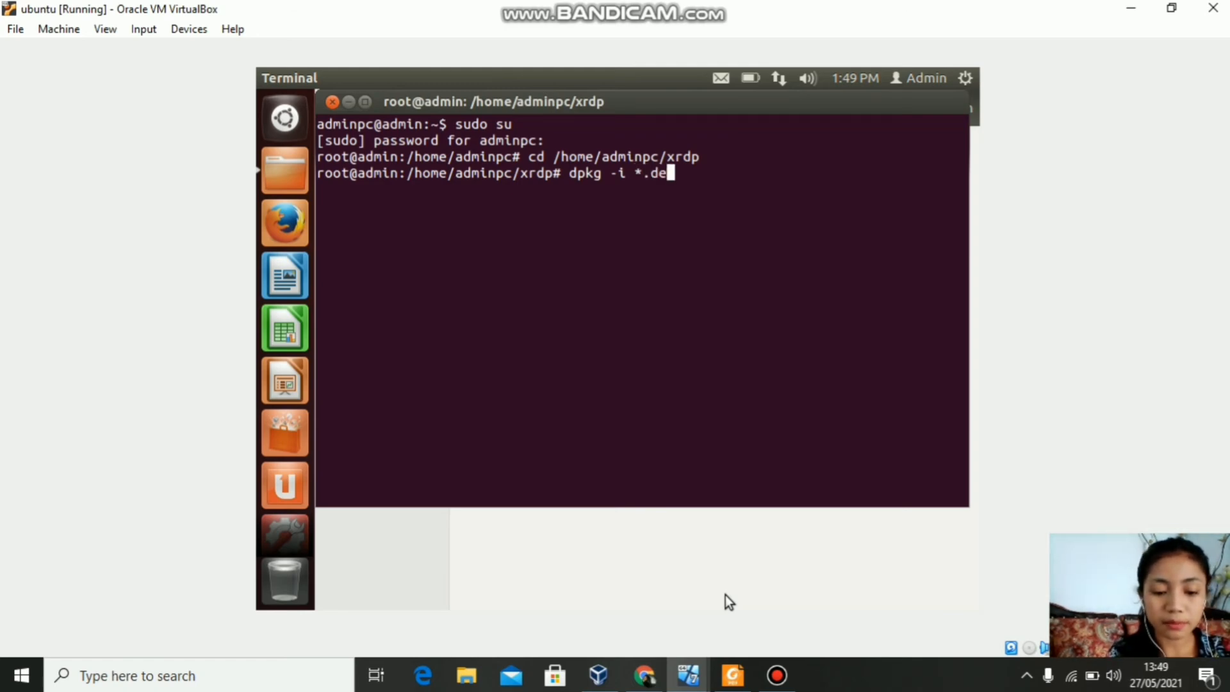
pyautogui.write('b')
pyautogui.press('Return')
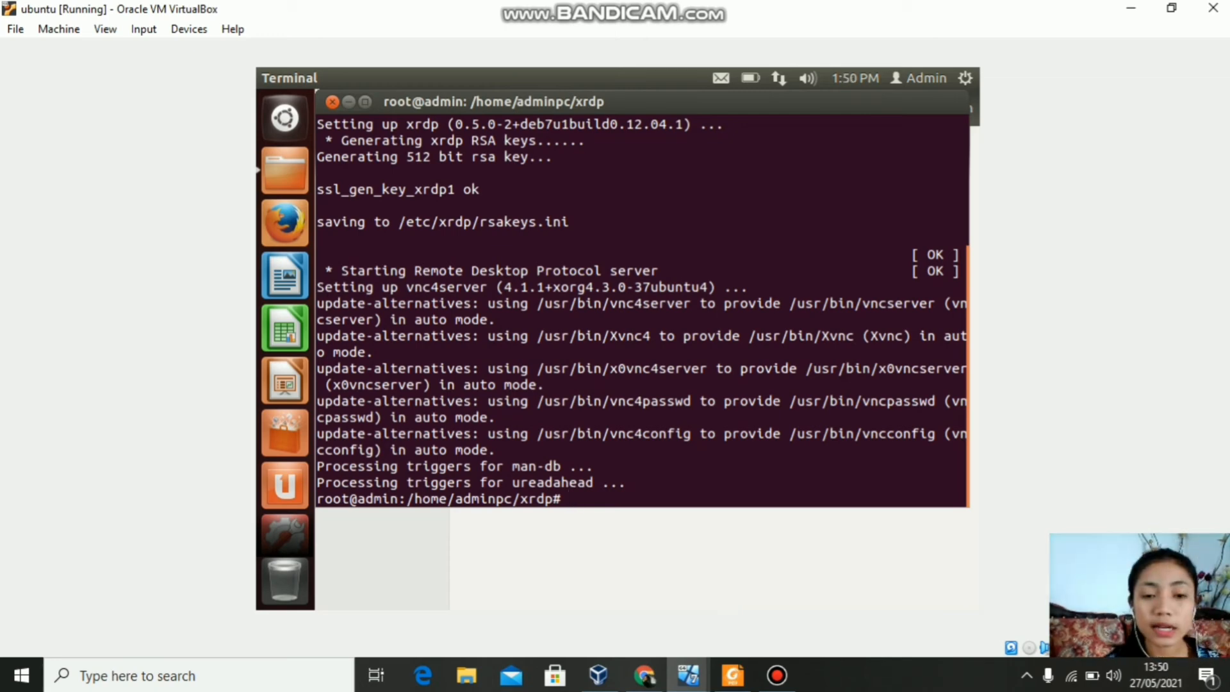
# Step: Run gedit /home/adminpc/.xsession to open an empty .xsession file
pyautogui.write('ged')
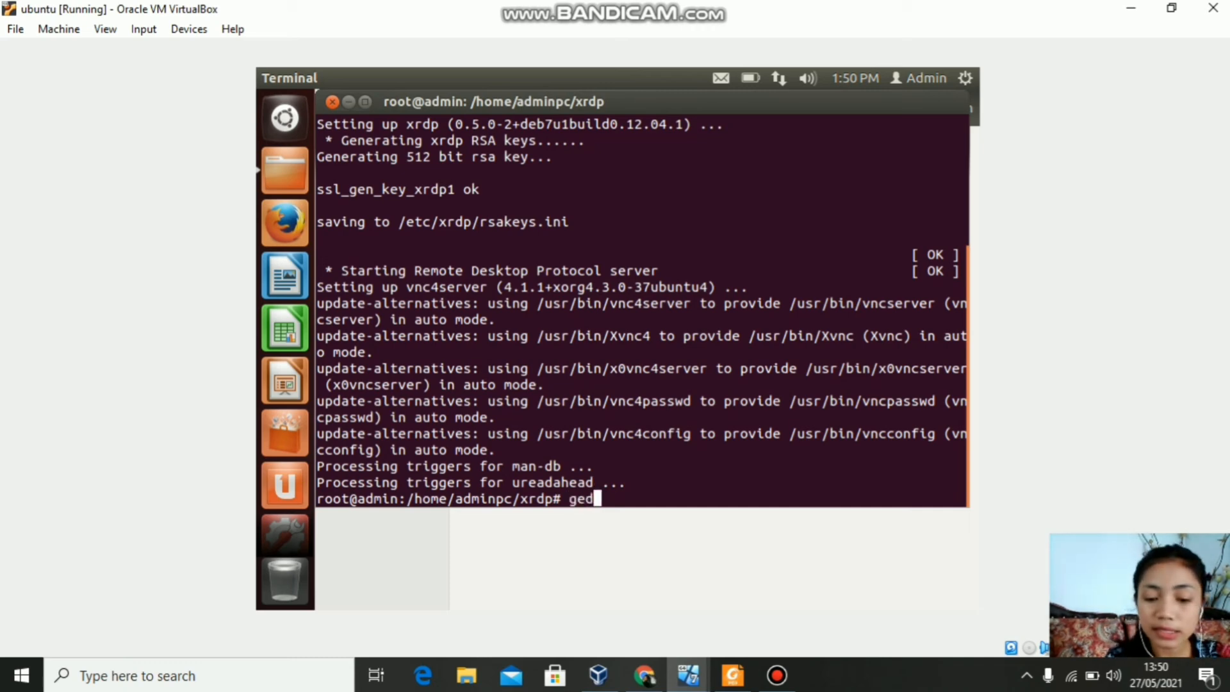
pyautogui.write('it /')
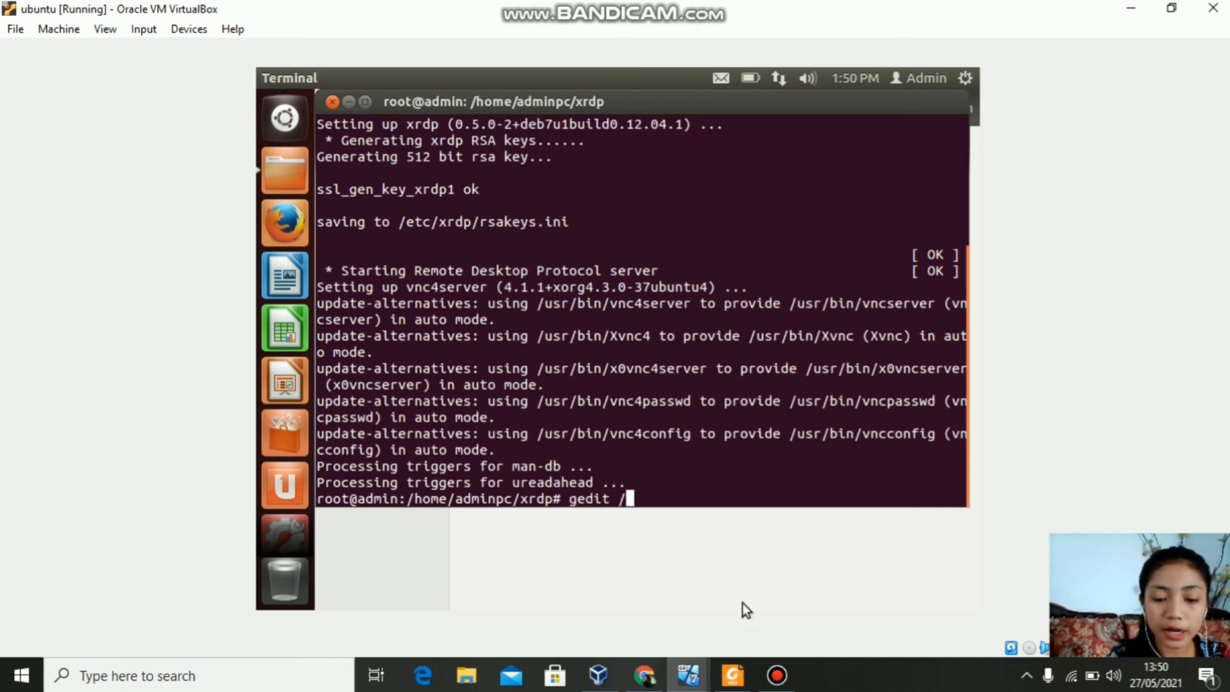
pyautogui.write('home/adm')
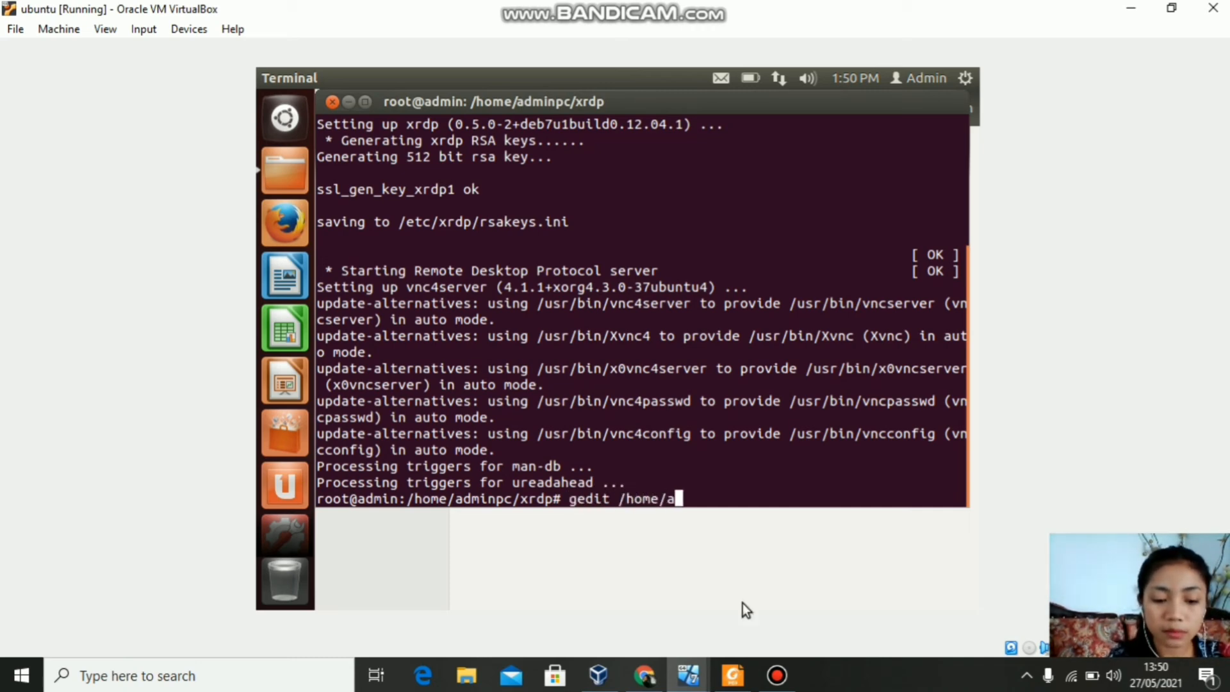
pyautogui.write('inpc/')
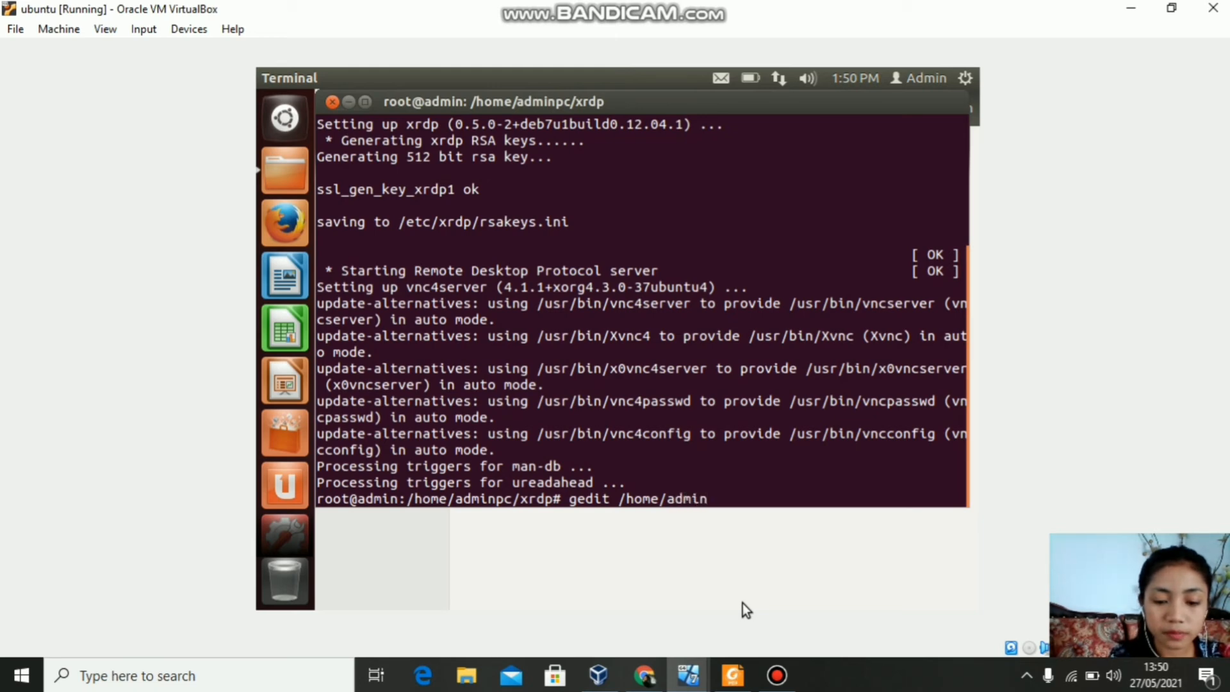
pyautogui.write('.')
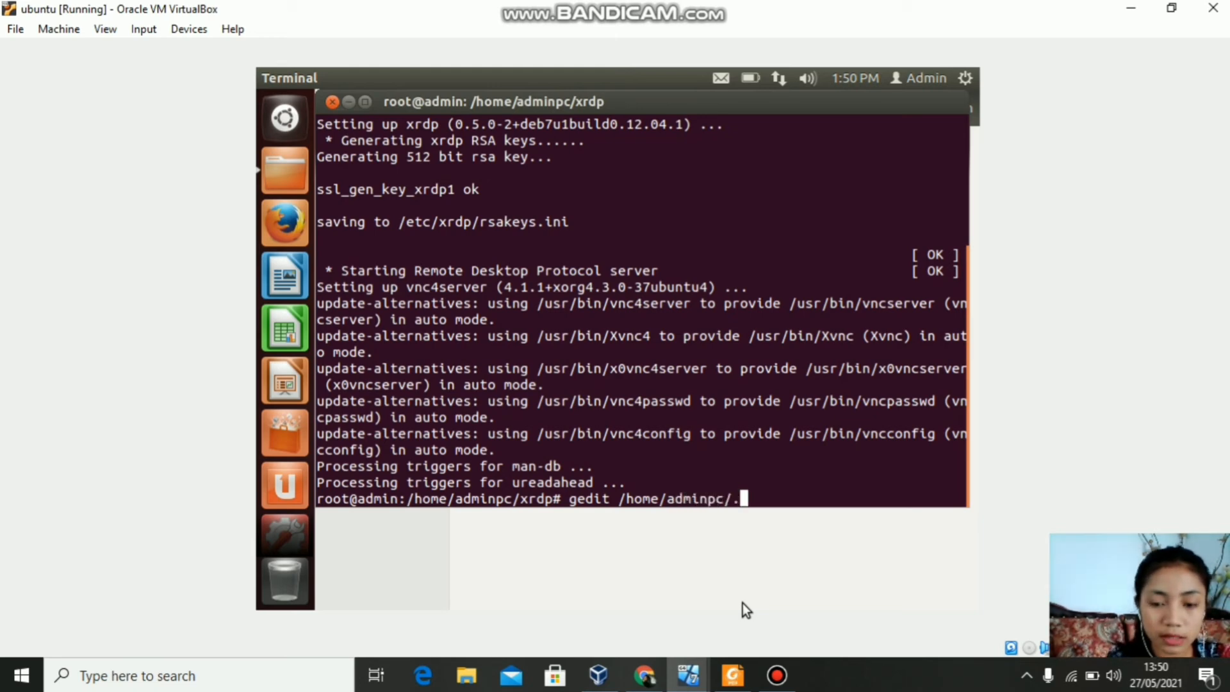
pyautogui.write('xs')
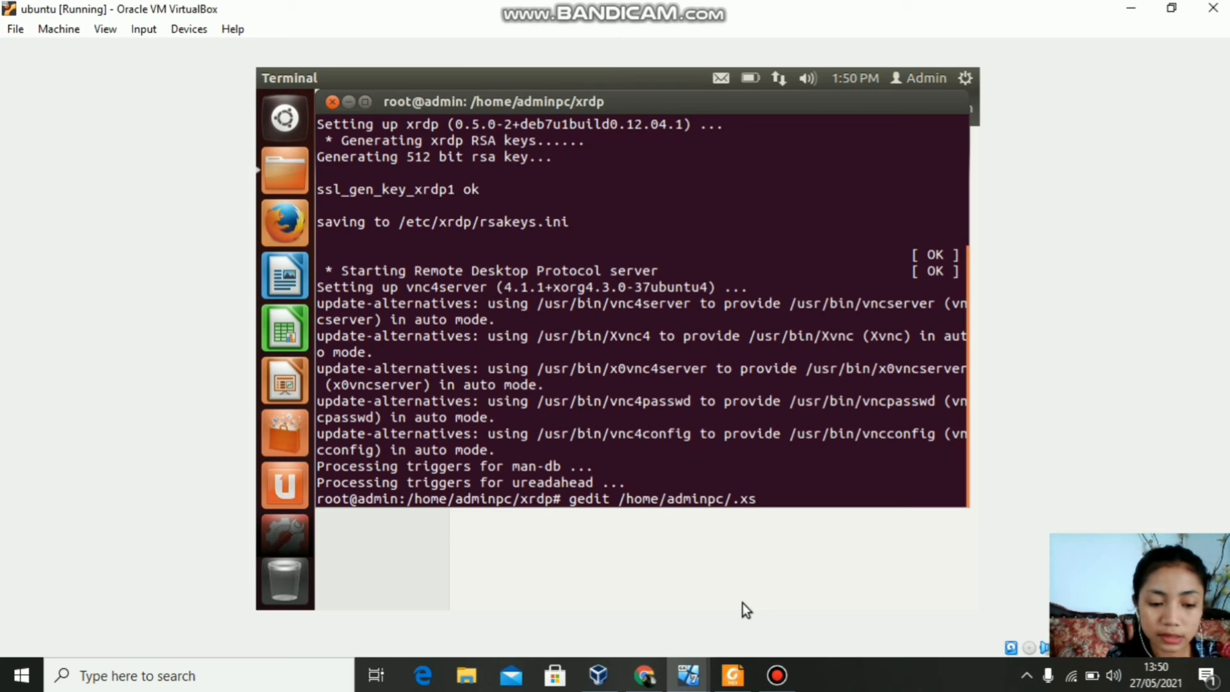
pyautogui.write('ession')
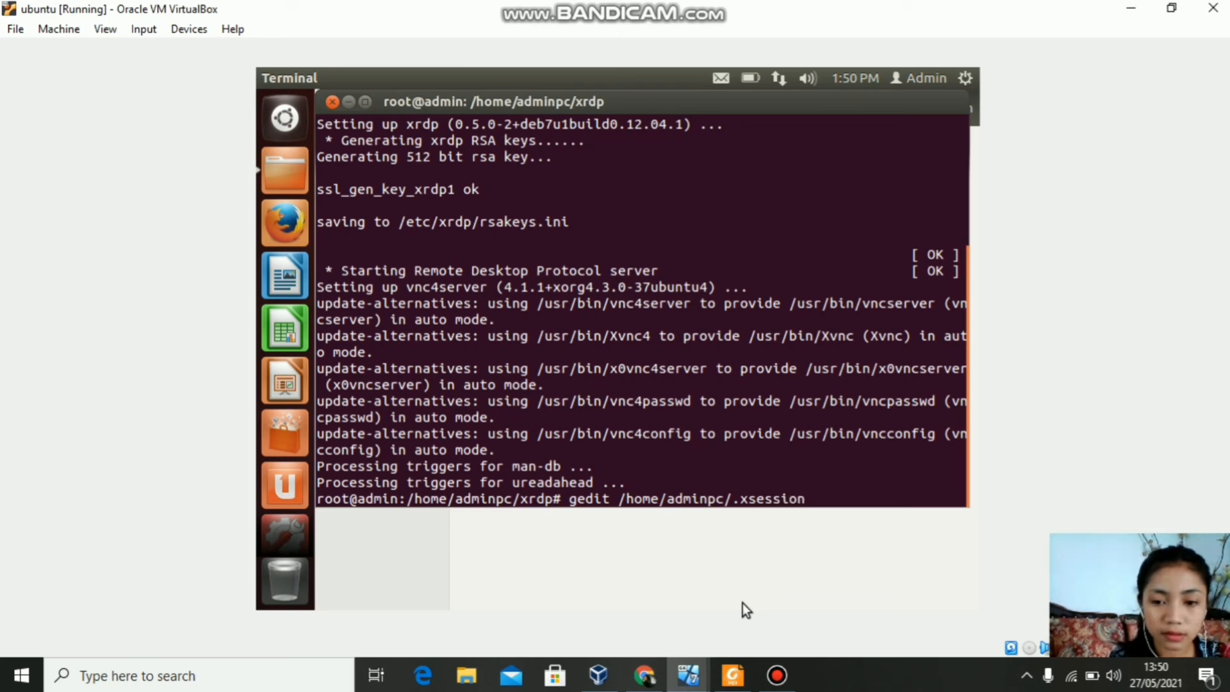
pyautogui.press('Return')
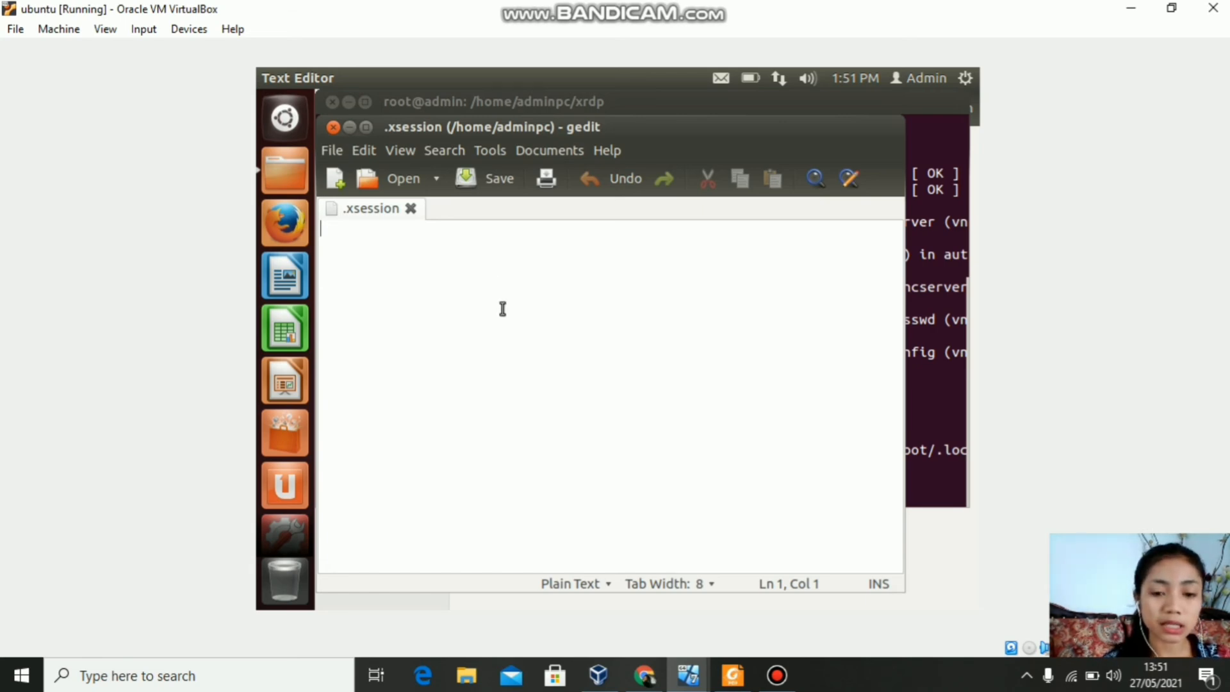
# Step: Write 'gnome-session --session=ubuntu-2d' into .xsession and save the file
pyautogui.write('gnome')
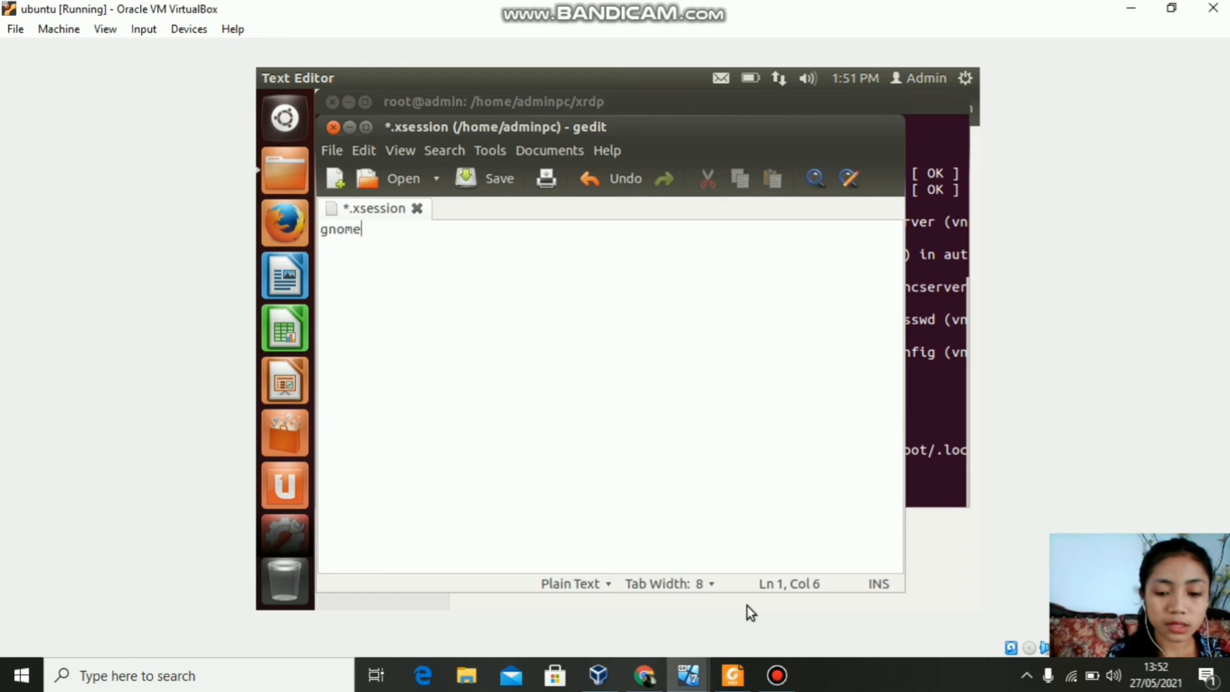
pyautogui.write('-session')
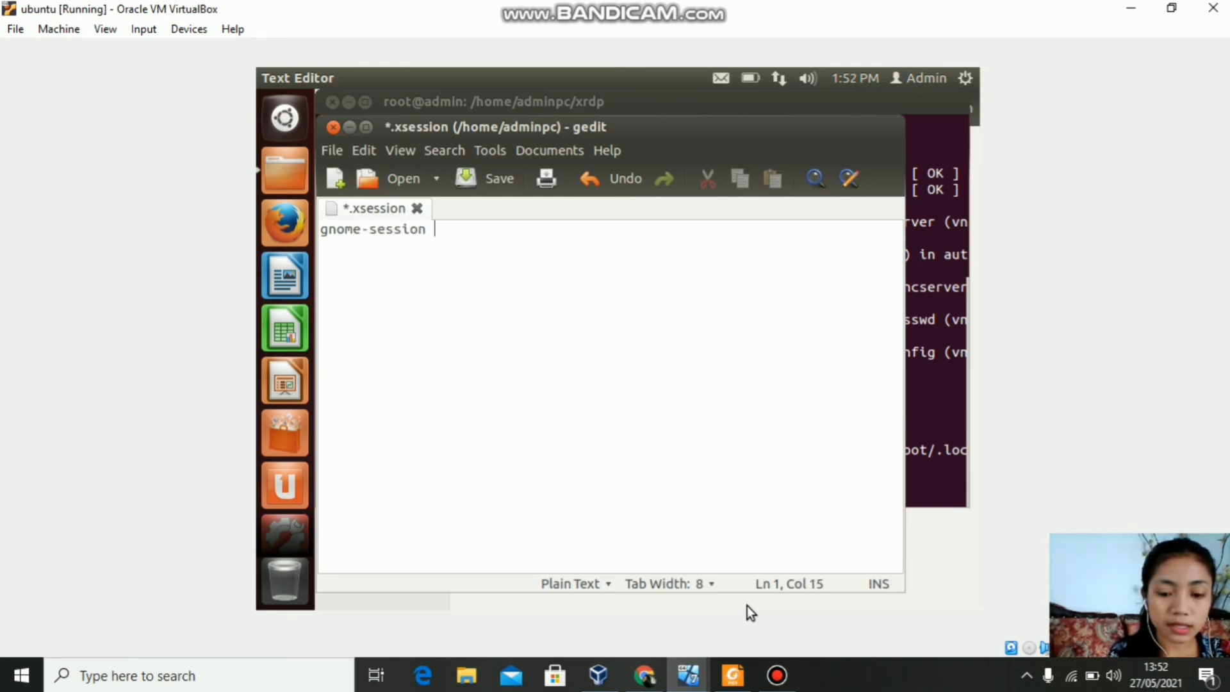
pyautogui.write(' --s')
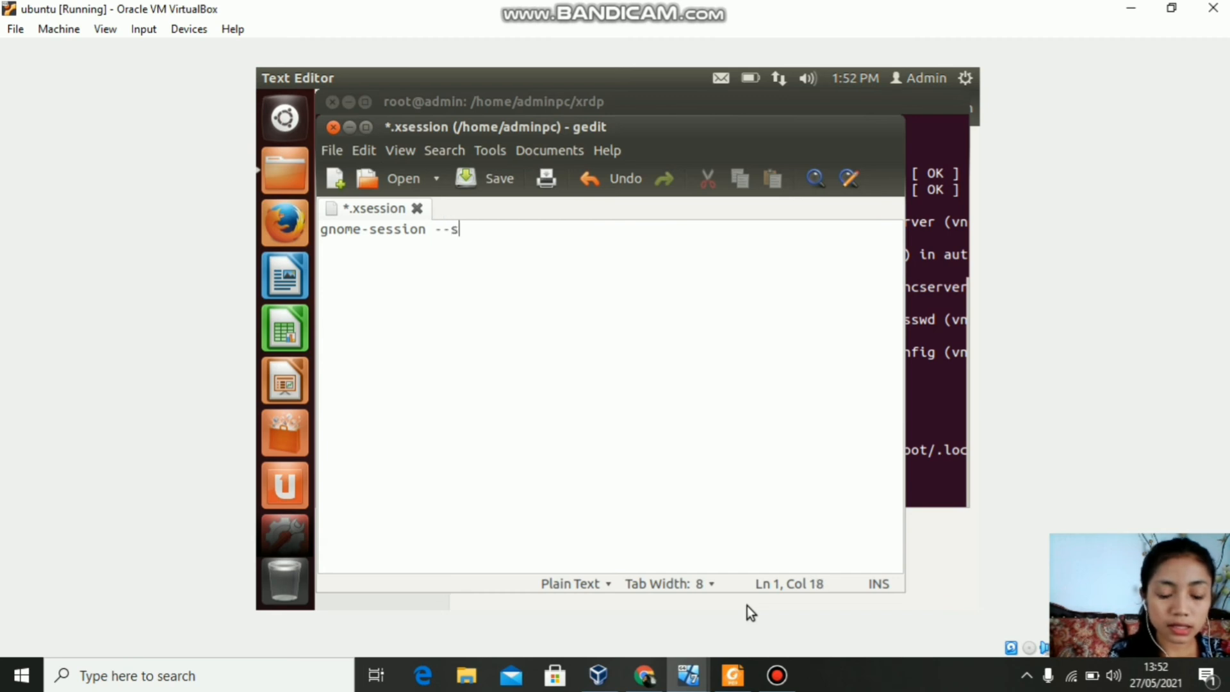
pyautogui.write('ession')
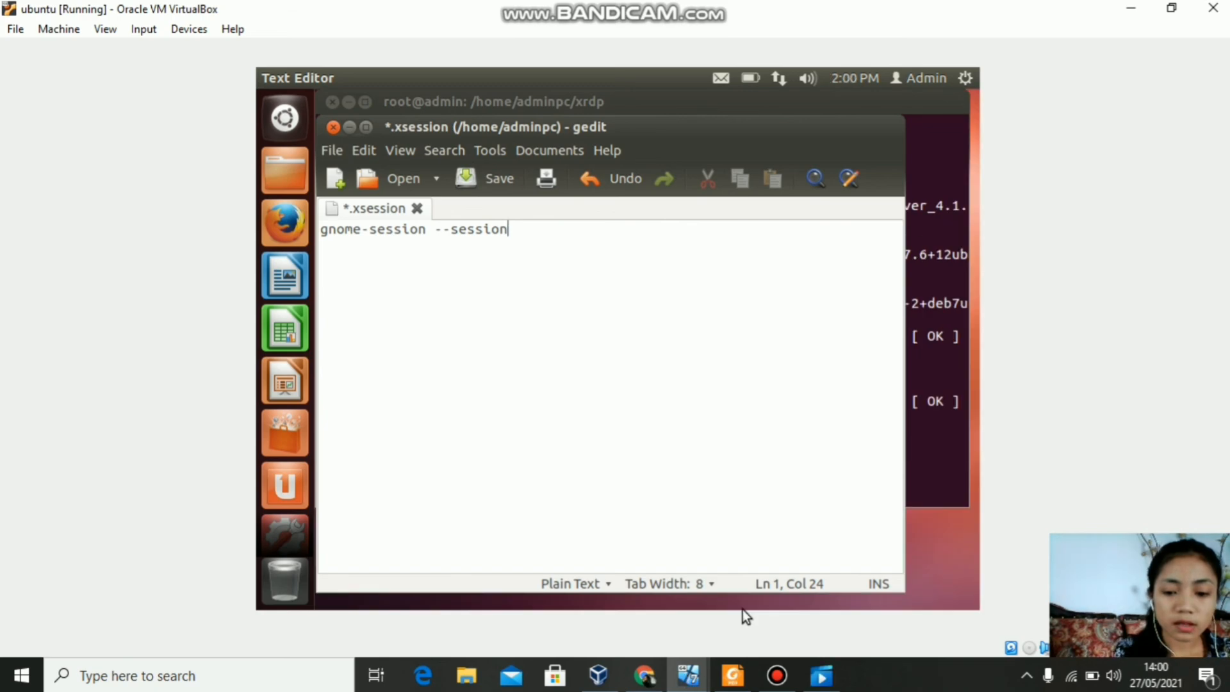
pyautogui.write('=u')
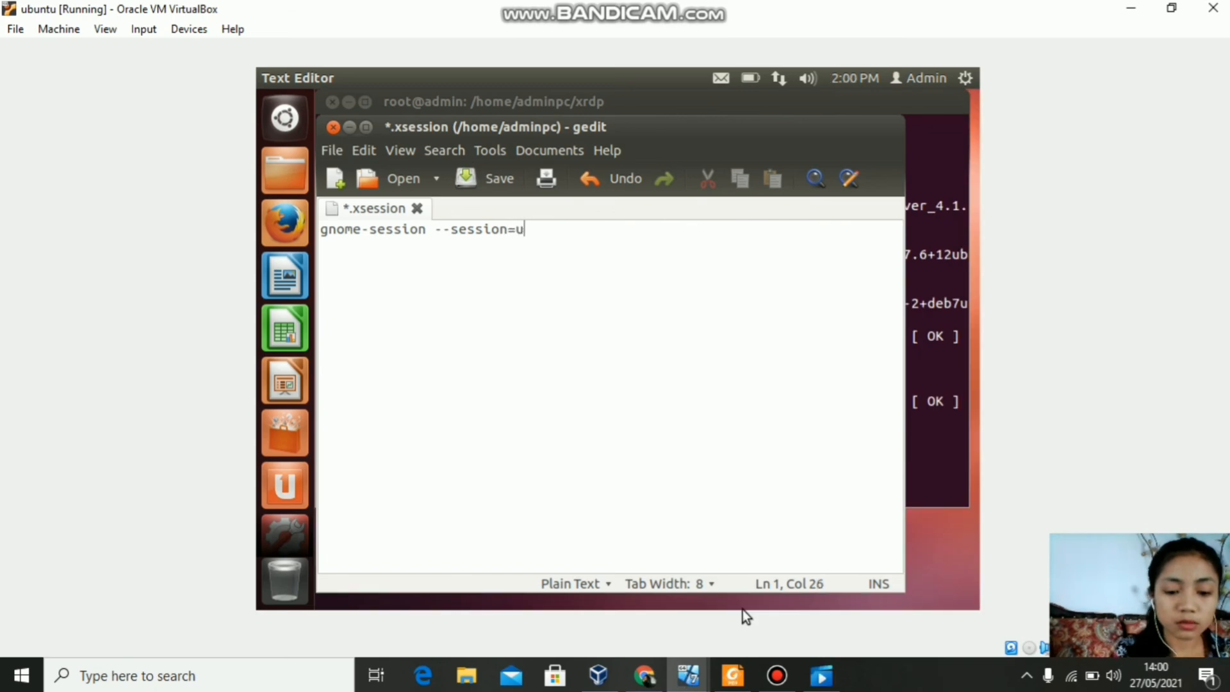
pyautogui.write('buntu')
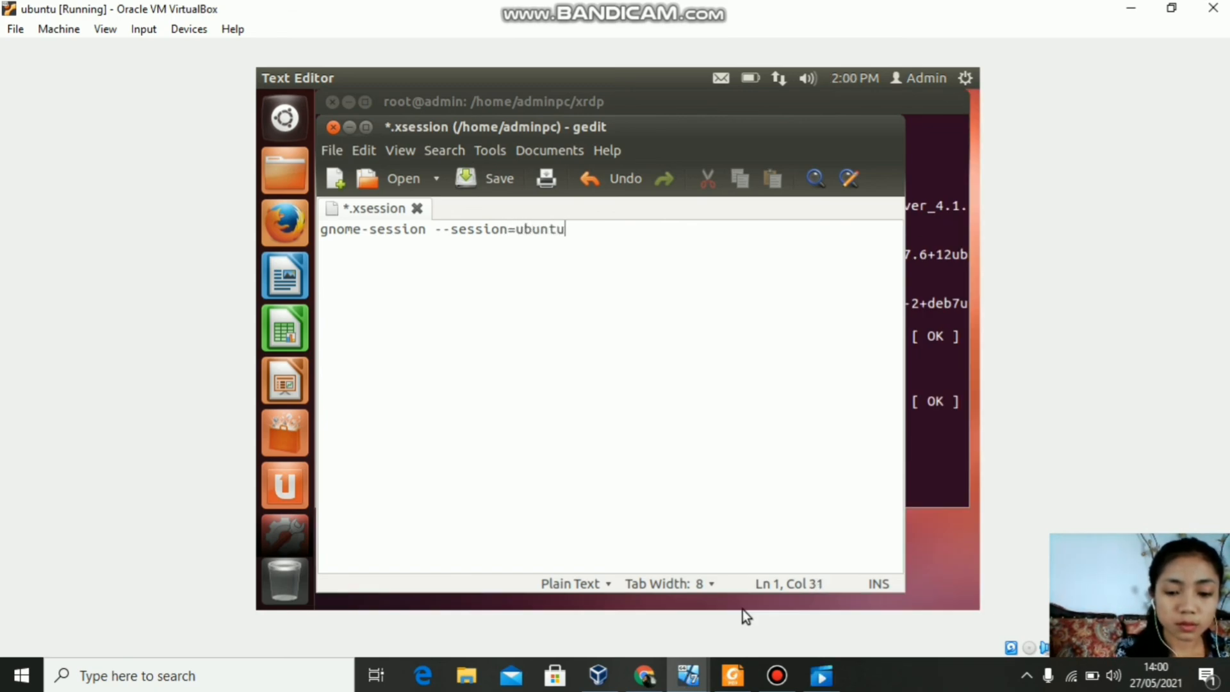
pyautogui.write('-')
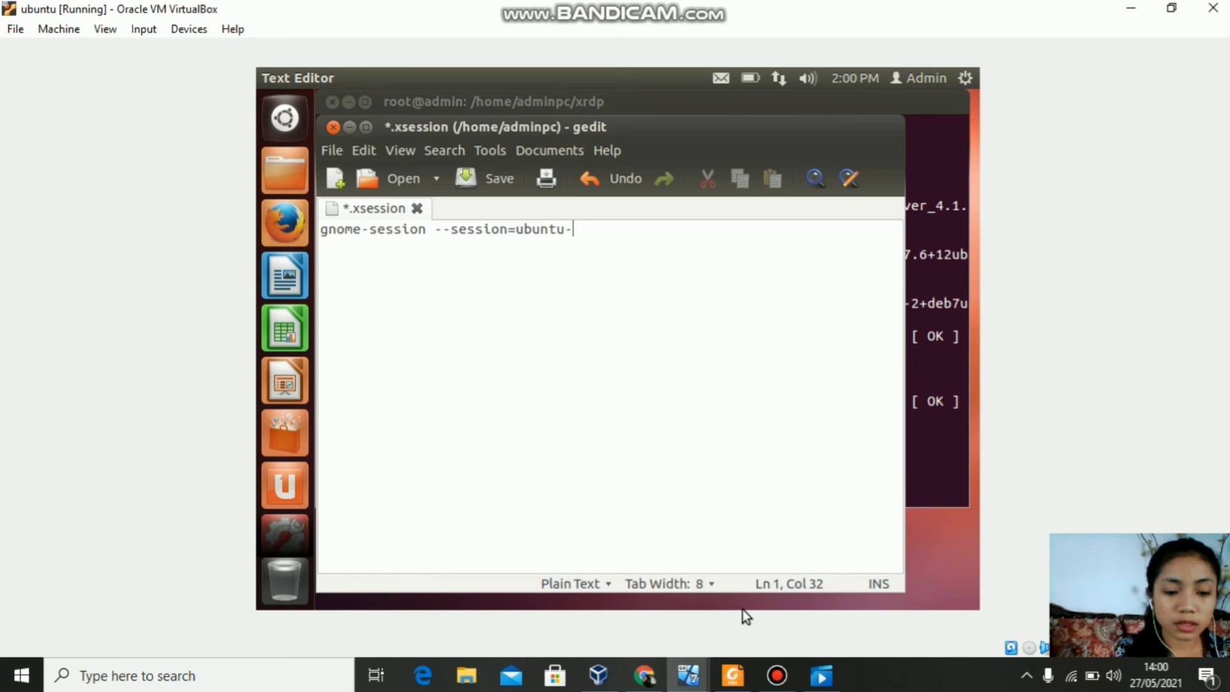
pyautogui.write('2d')
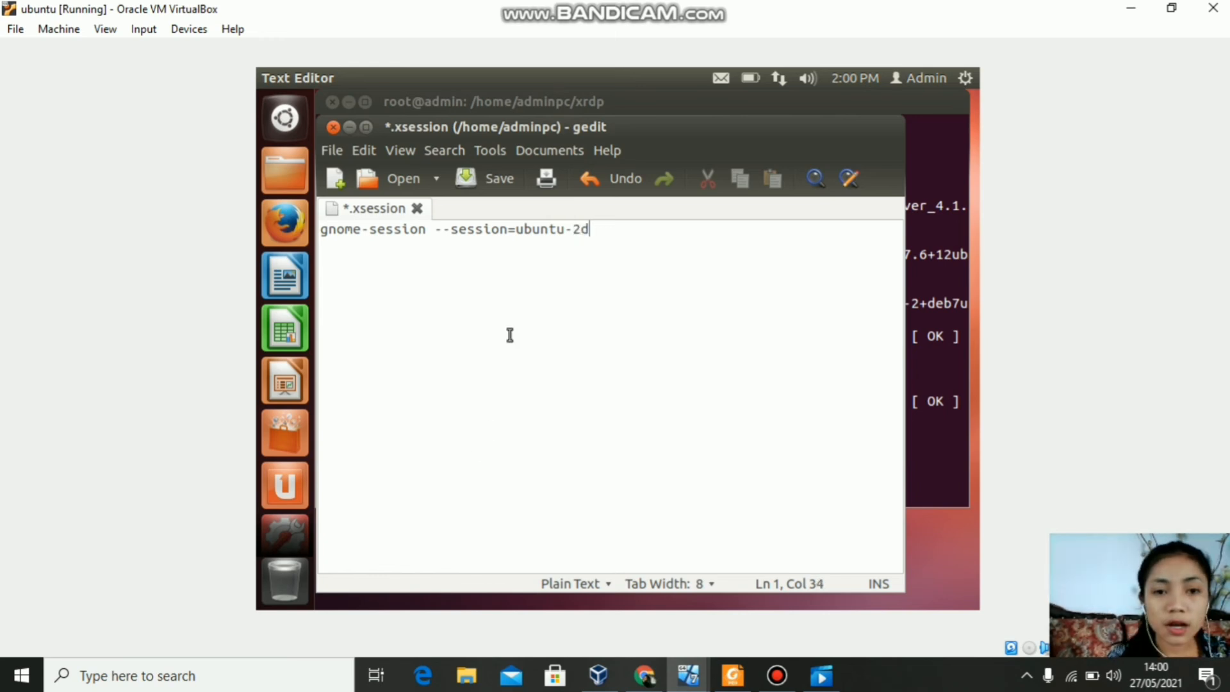
pyautogui.click(485, 186)
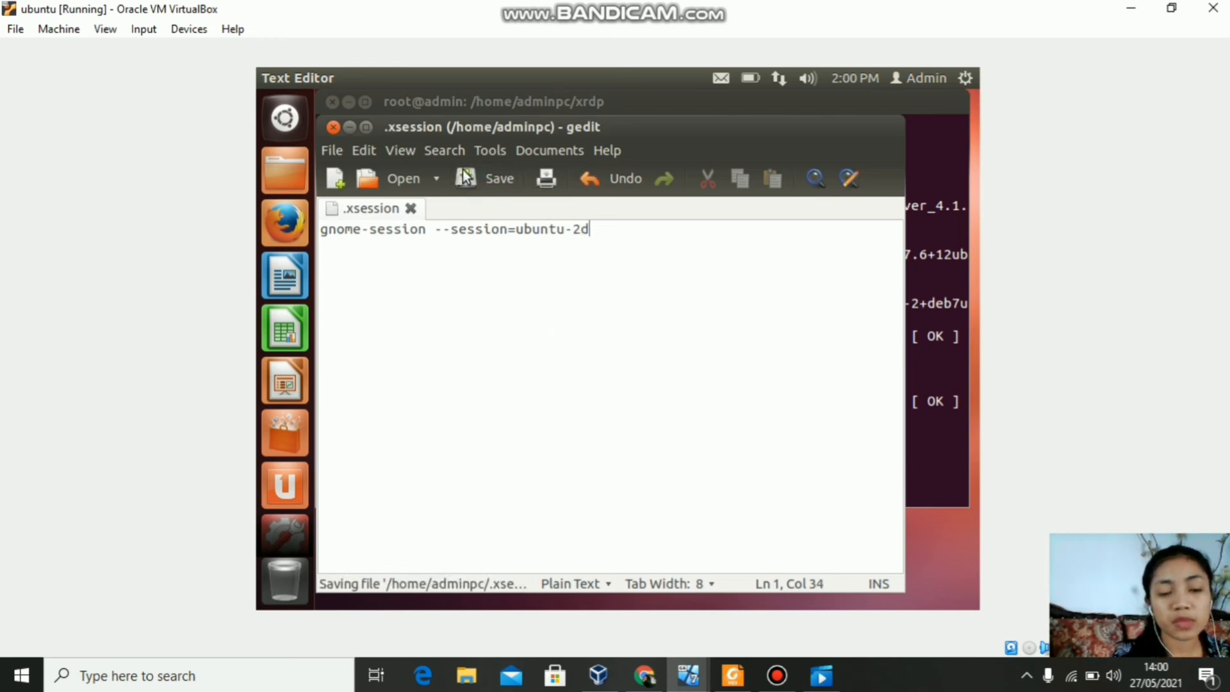
# Step: Close gedit and the root terminal, leaving the ubuntu desktop empty
pyautogui.click(333, 127)
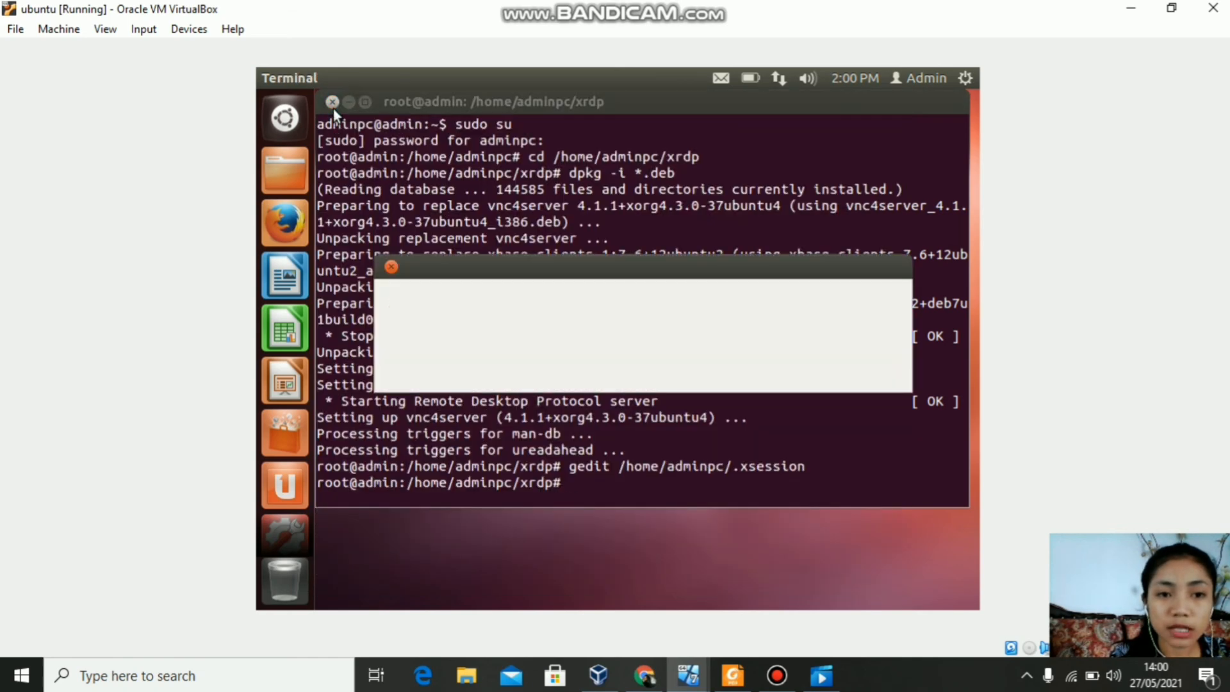
pyautogui.press('Return')
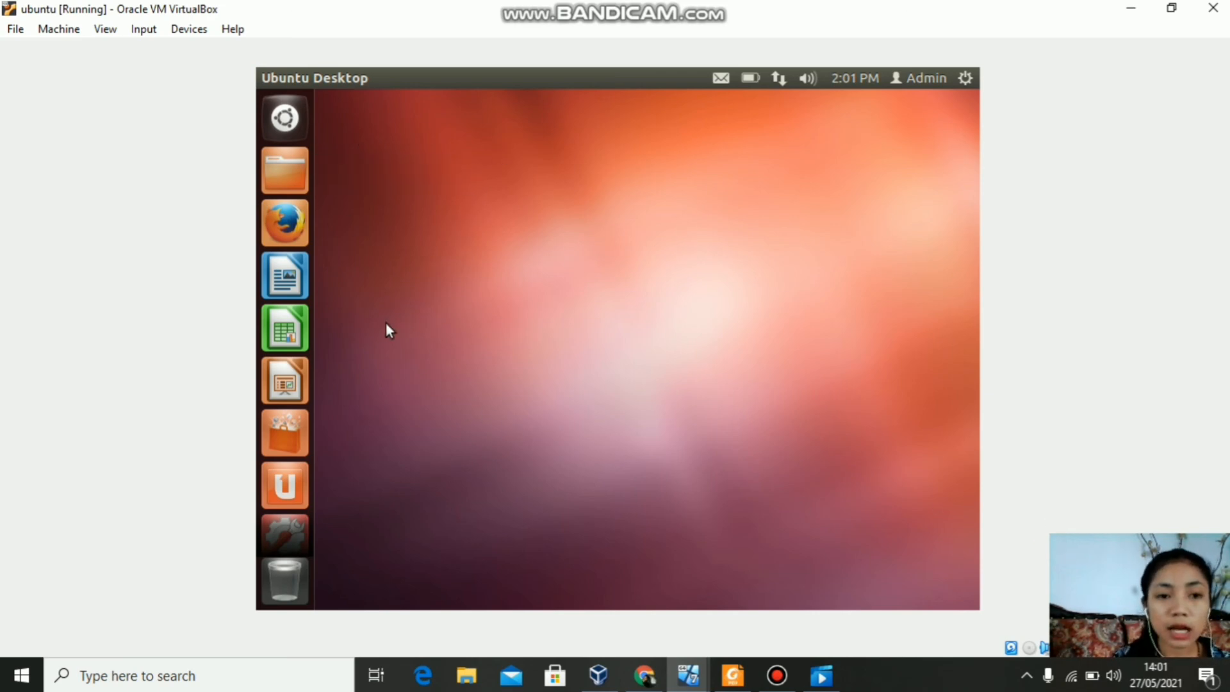
# Step: In the Windows 7 VM, Remote Desktop to 192.168.10.1 and accept the certificate warning
pyautogui.moveTo(687, 684)
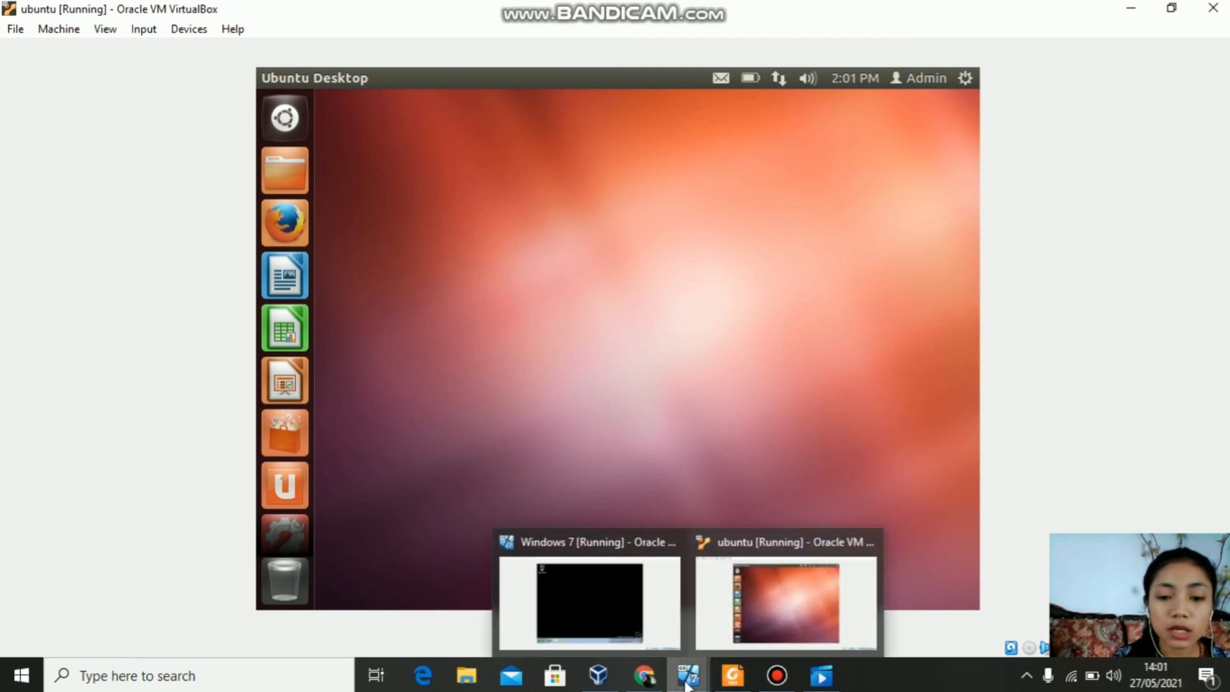
pyautogui.click(585, 567)
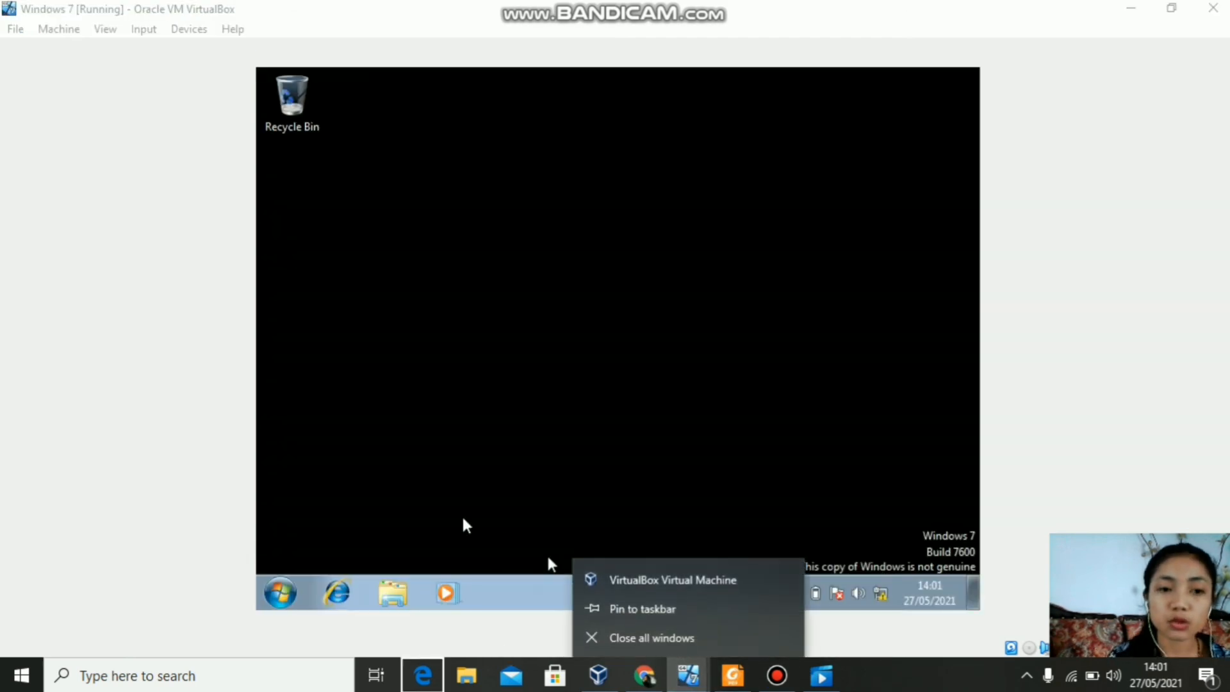
pyautogui.click(282, 590)
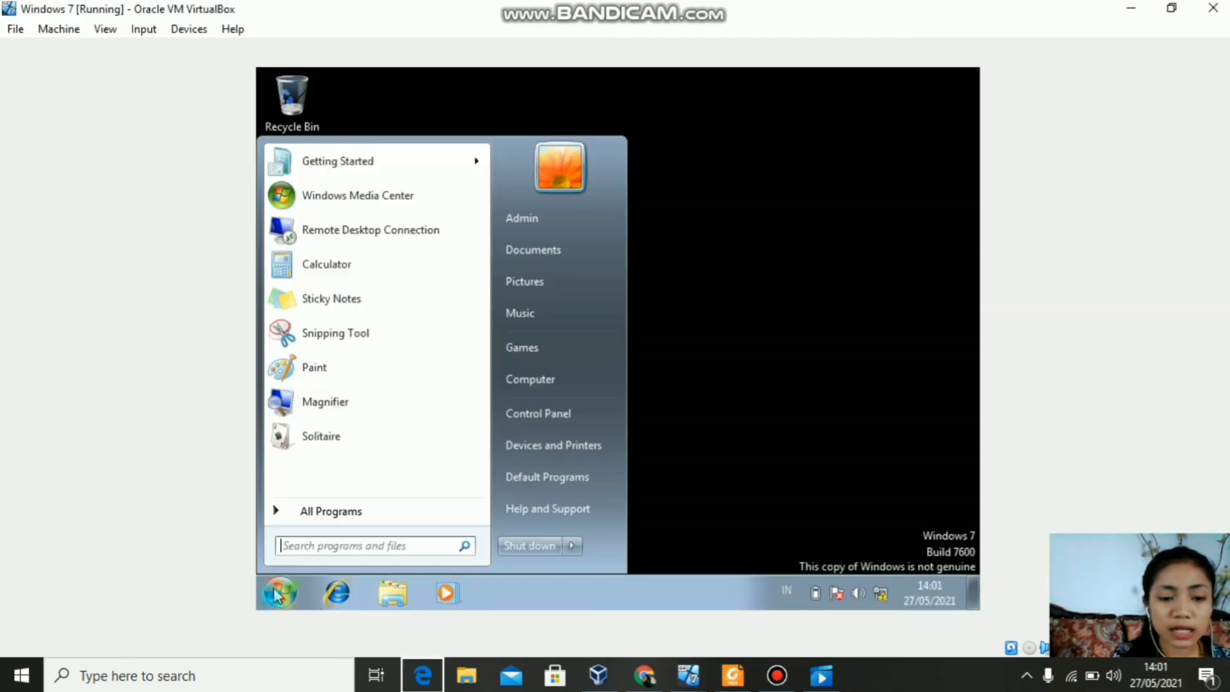
pyautogui.click(378, 242)
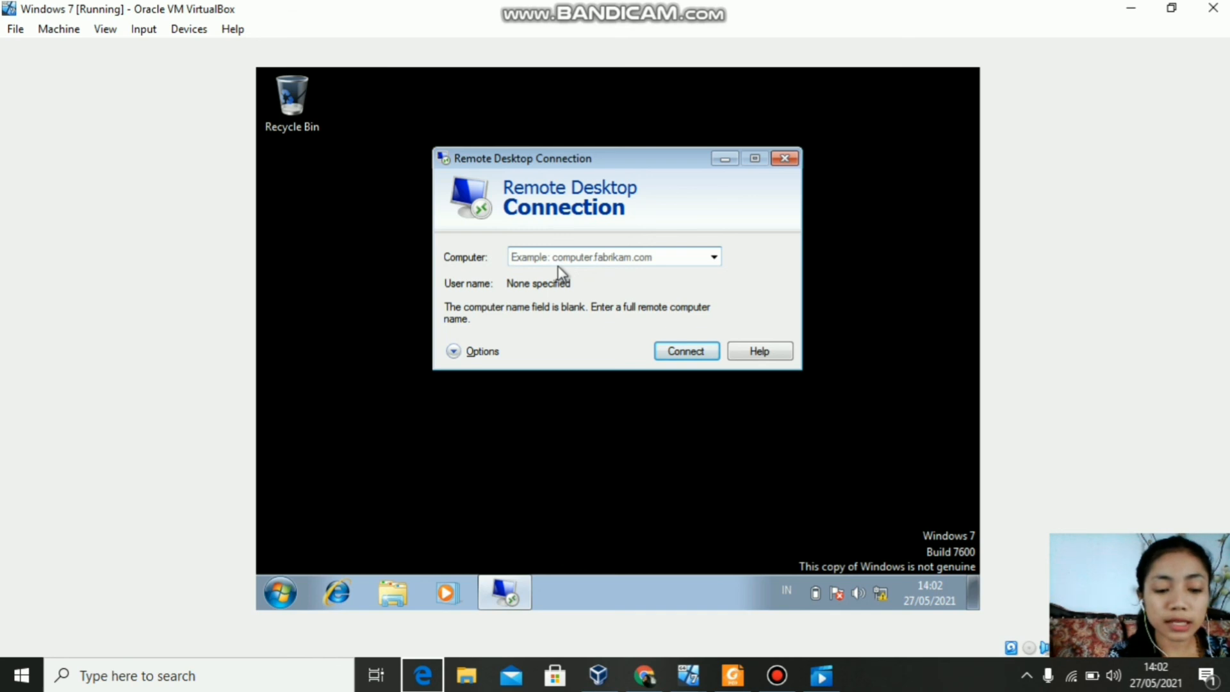
pyautogui.write('192.168.10.1')
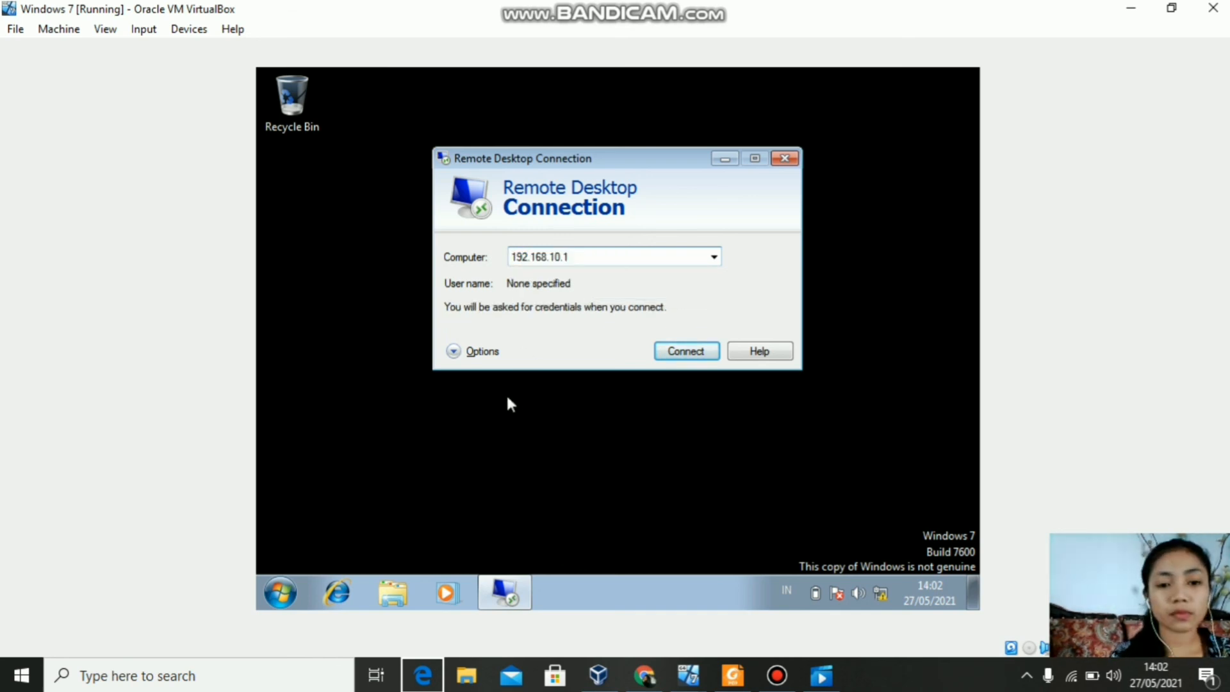
pyautogui.click(481, 351)
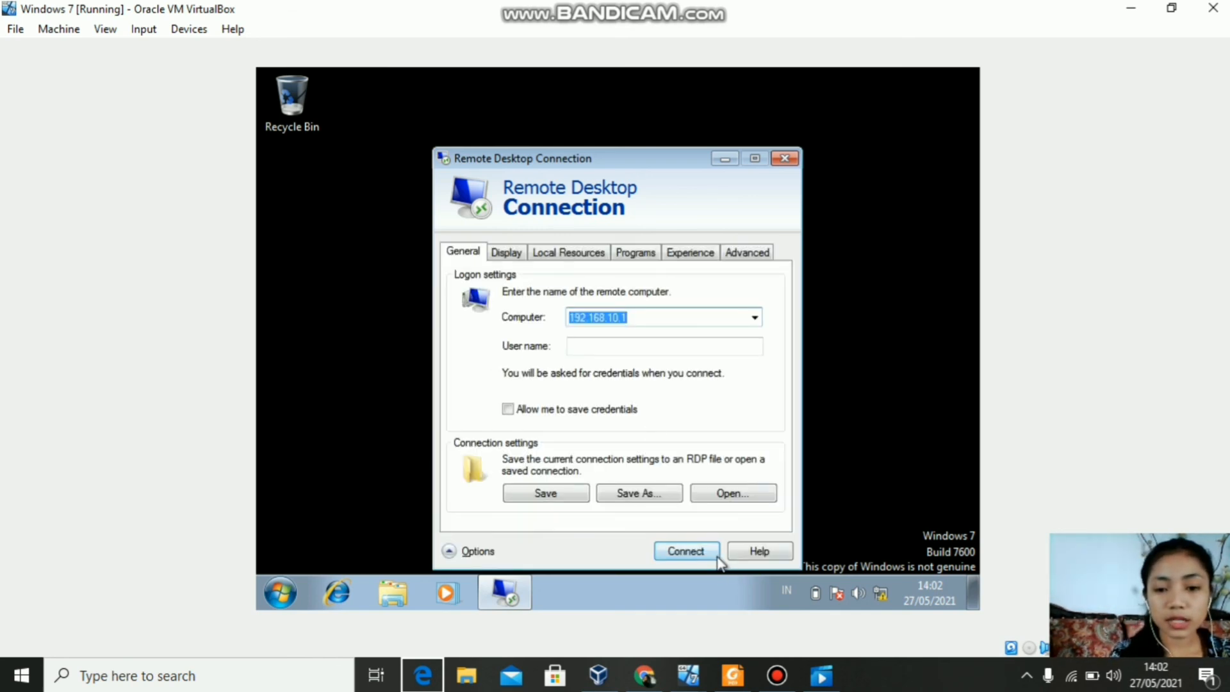
pyautogui.click(716, 554)
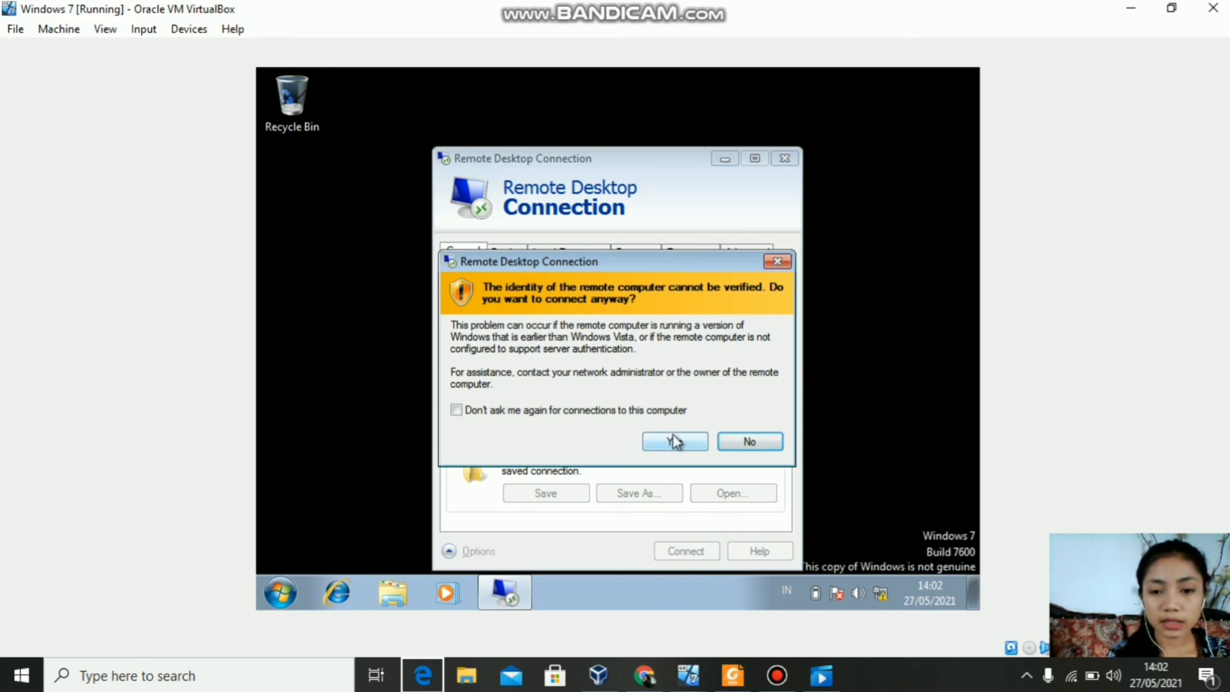
pyautogui.click(672, 438)
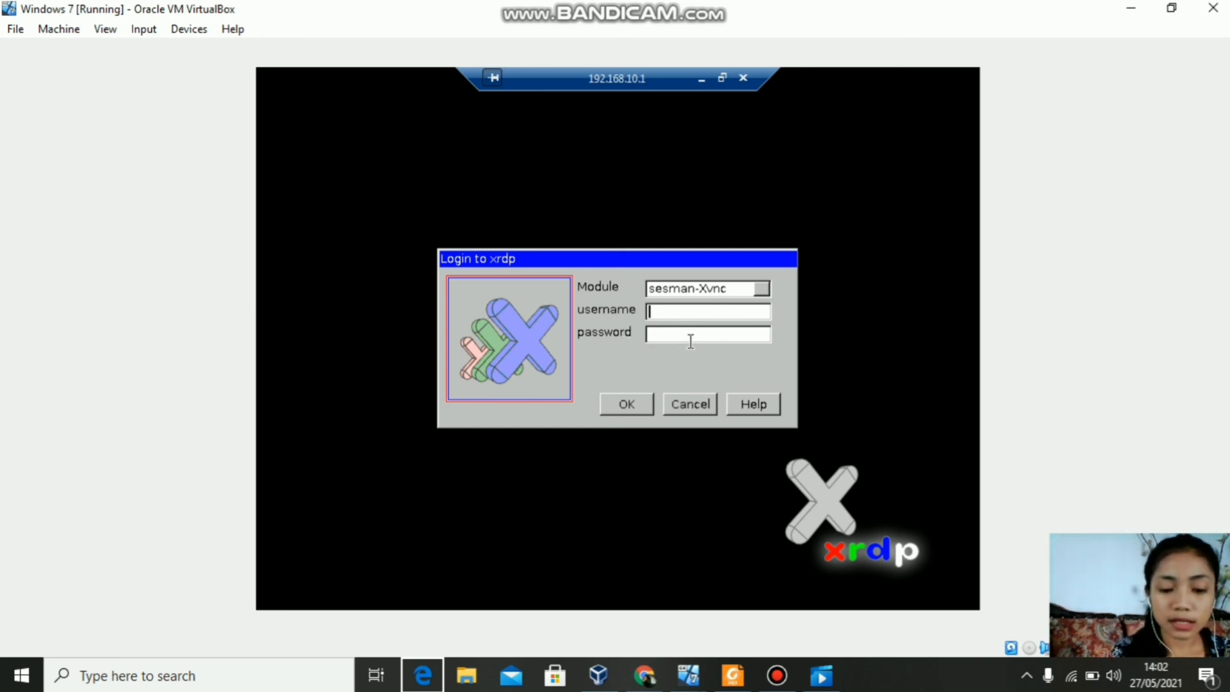
# Step: Sign in to the xrdp session with the Ubuntu account's username and password
pyautogui.write('adminp')
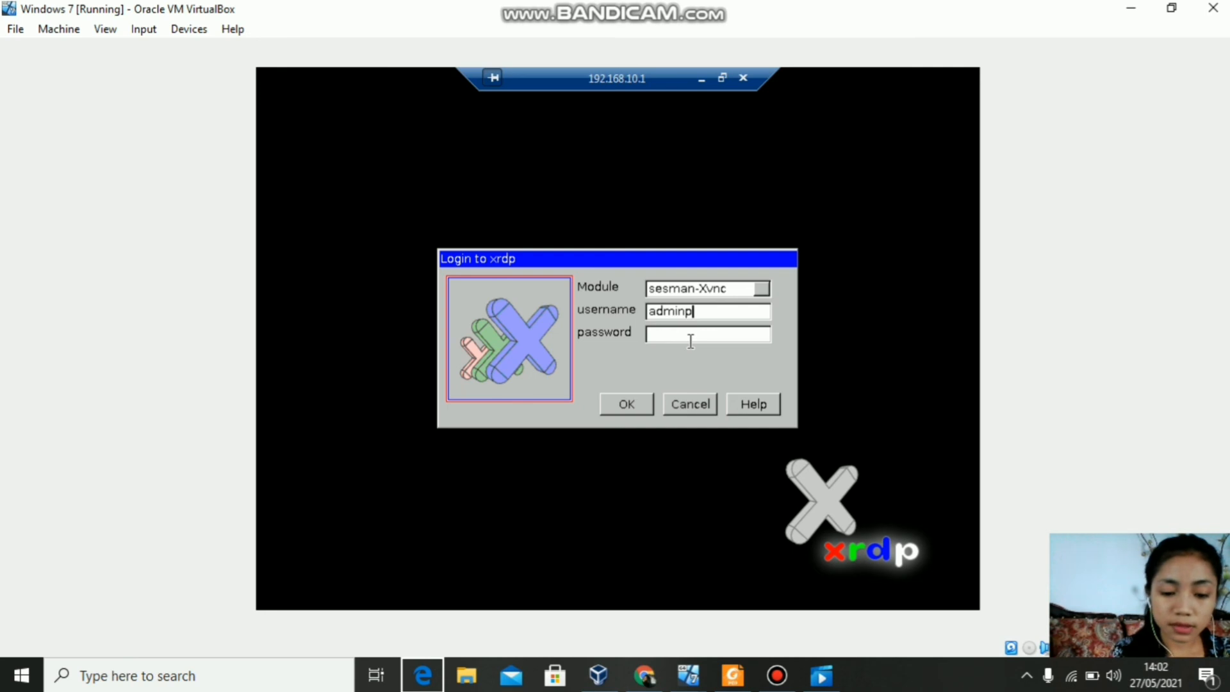
pyautogui.write('c')
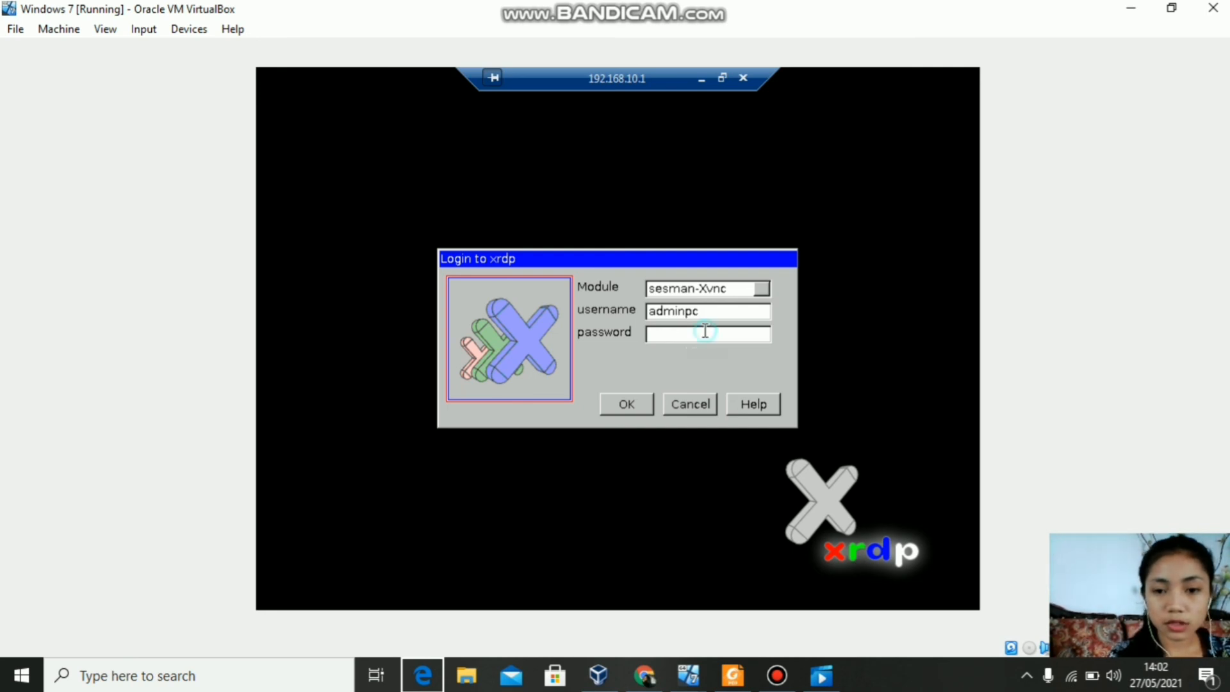
pyautogui.click(702, 333)
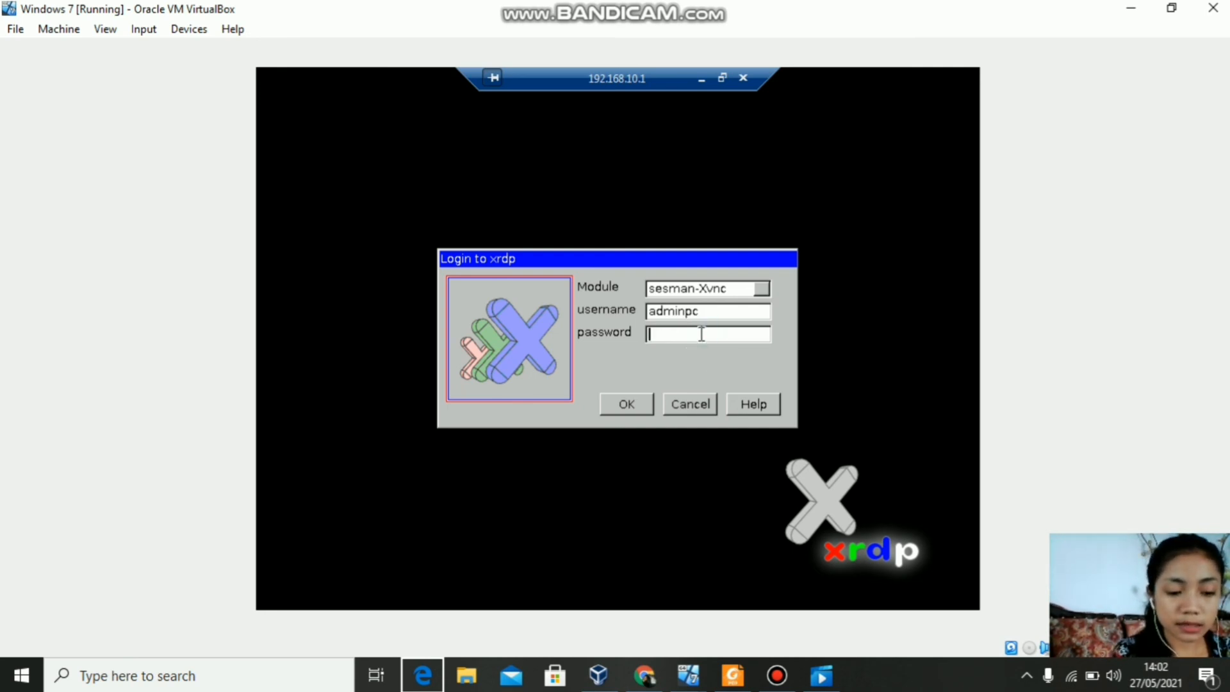
pyautogui.write('******')
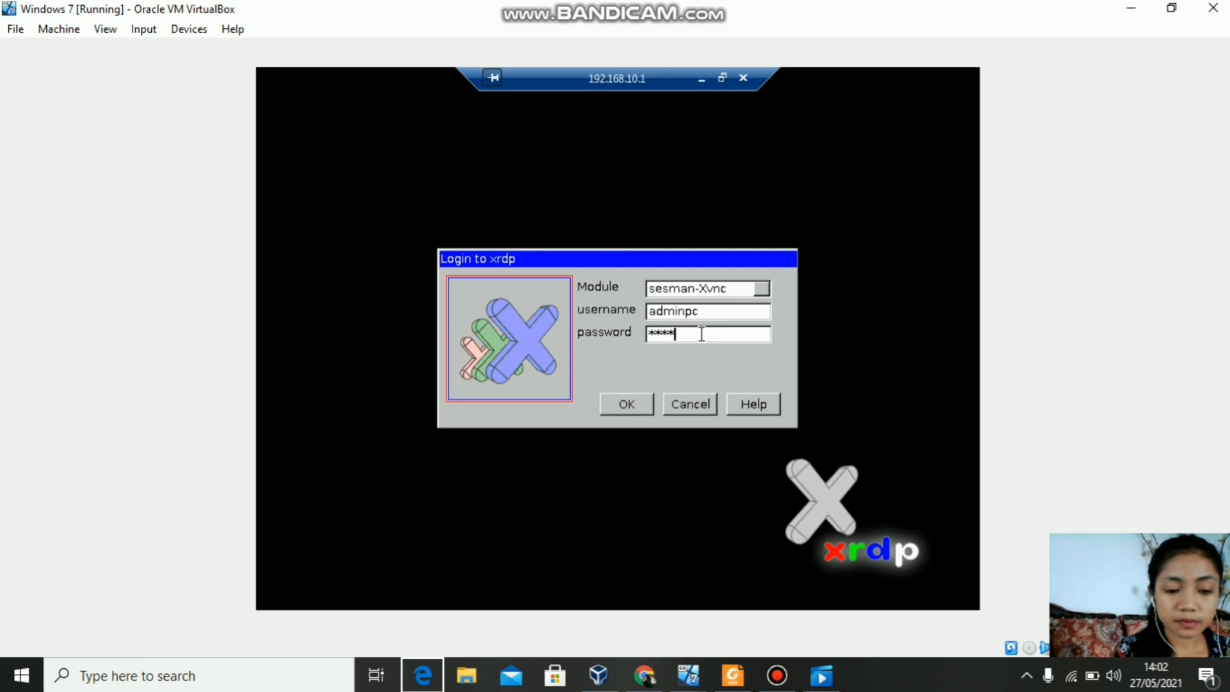
pyautogui.write('****')
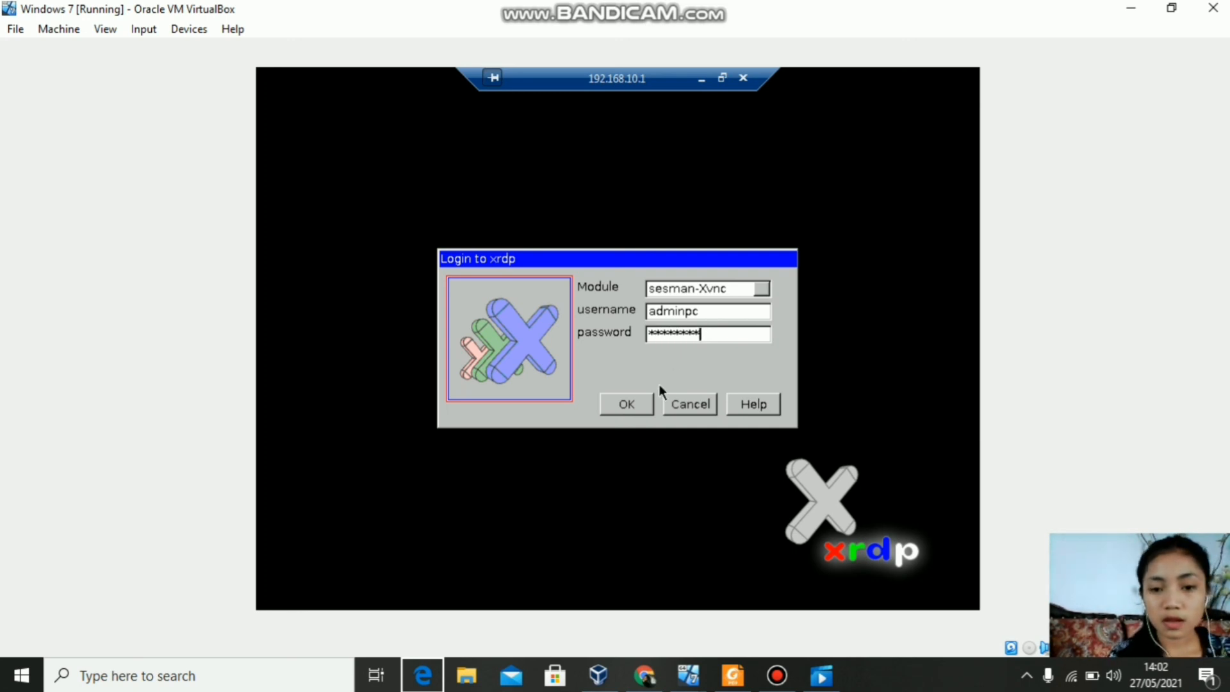
pyautogui.click(627, 404)
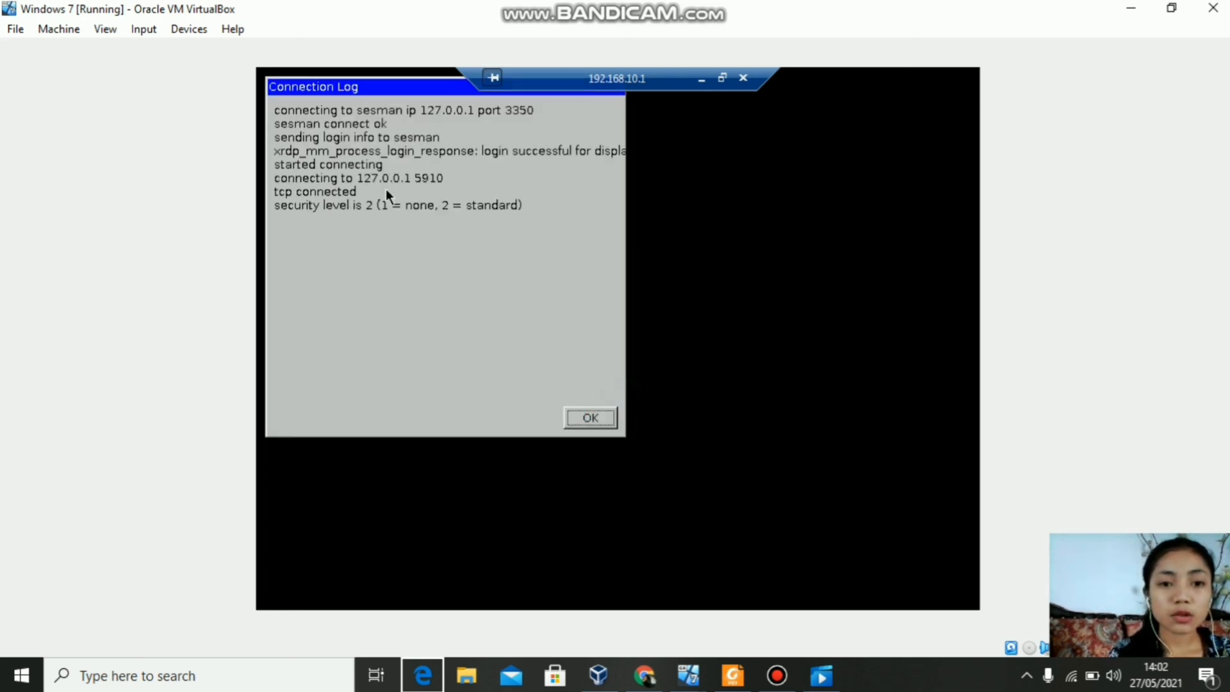